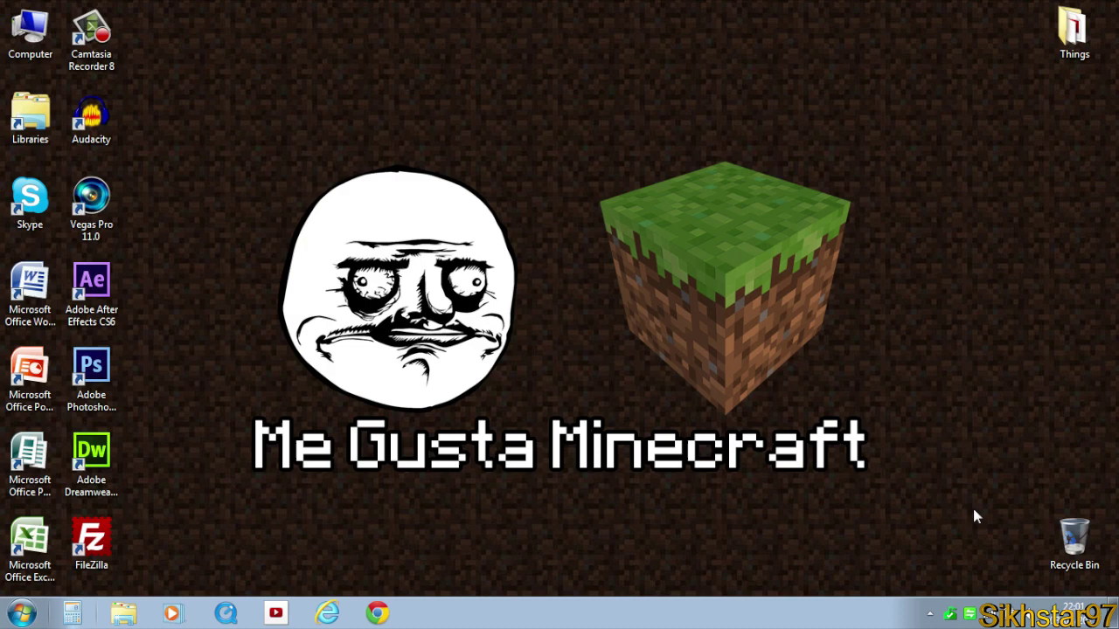
Step: Open the AppData Roaming folder by running %appdata%
left_click(21, 614)
left_click(307, 480)
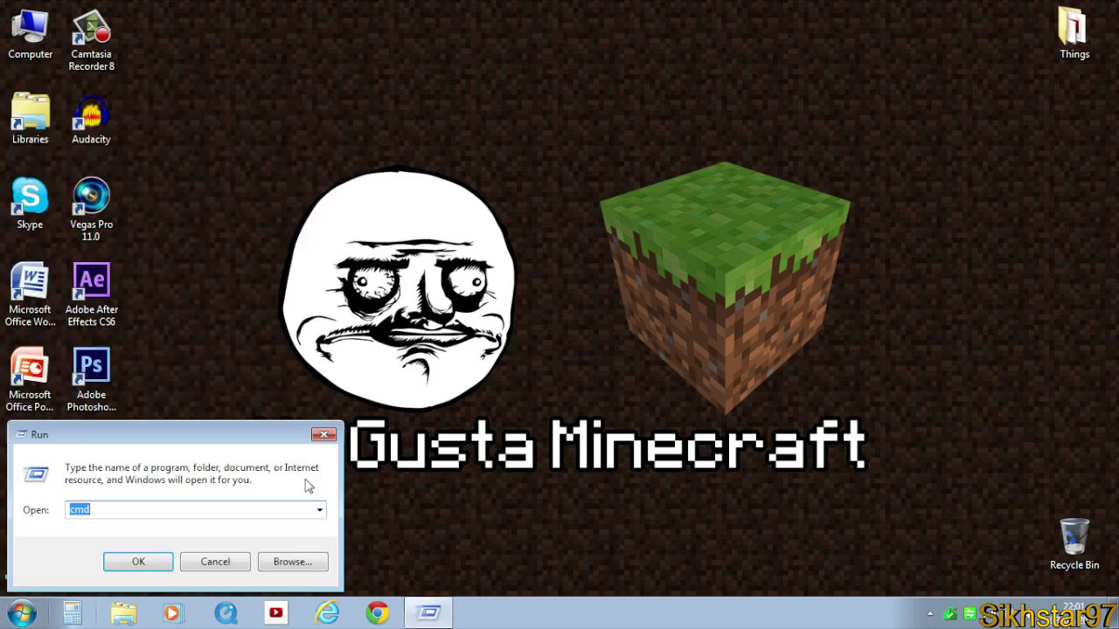
key("BackSpace")
type("%a")
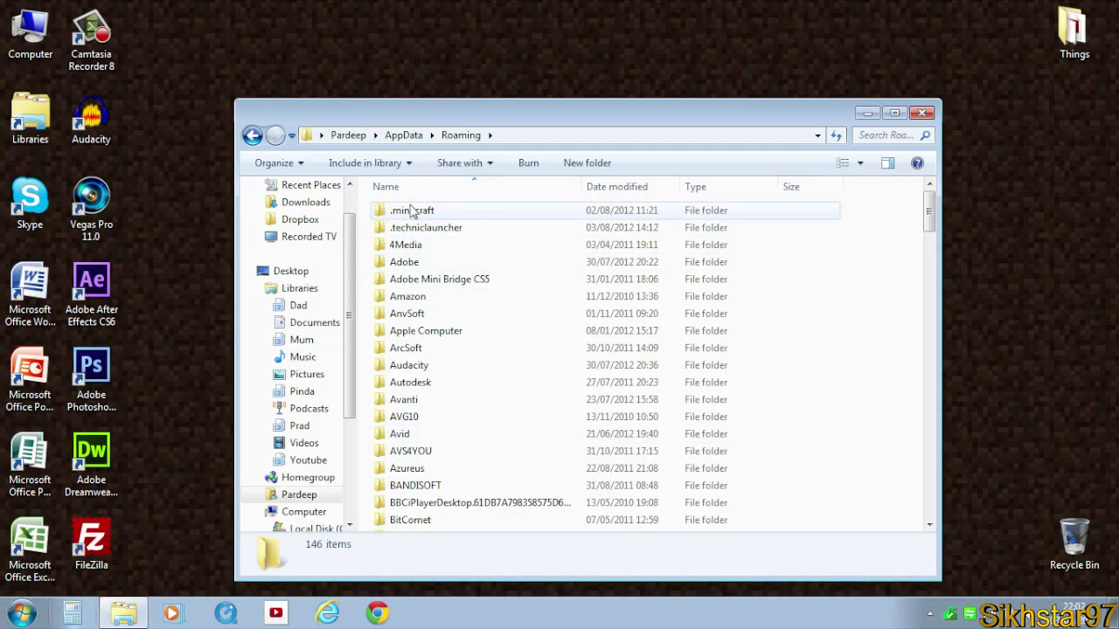
Step: Go into the bin folder of .minecraft and open the minecraft jar file with WinRAR
double_click(409, 210)
double_click(425, 213)
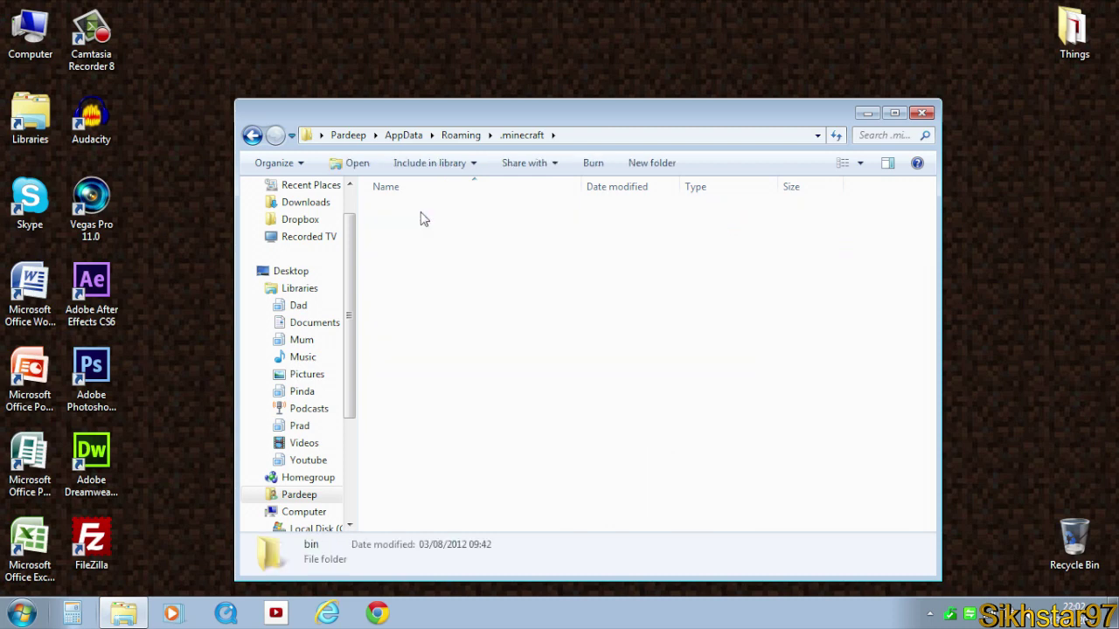
left_click(418, 301)
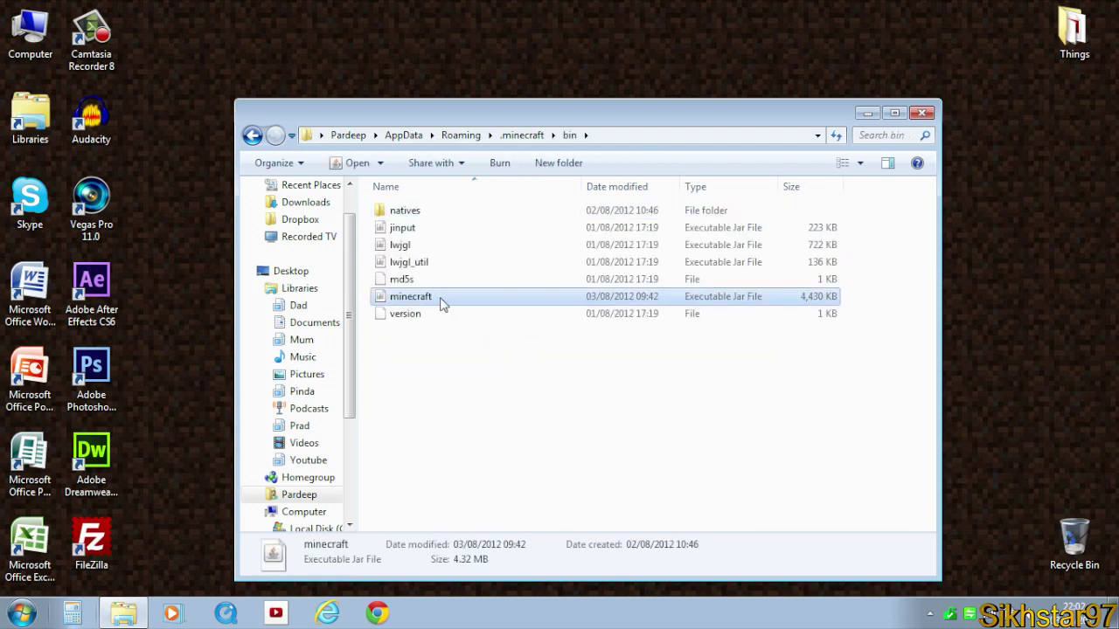
right_click(443, 302)
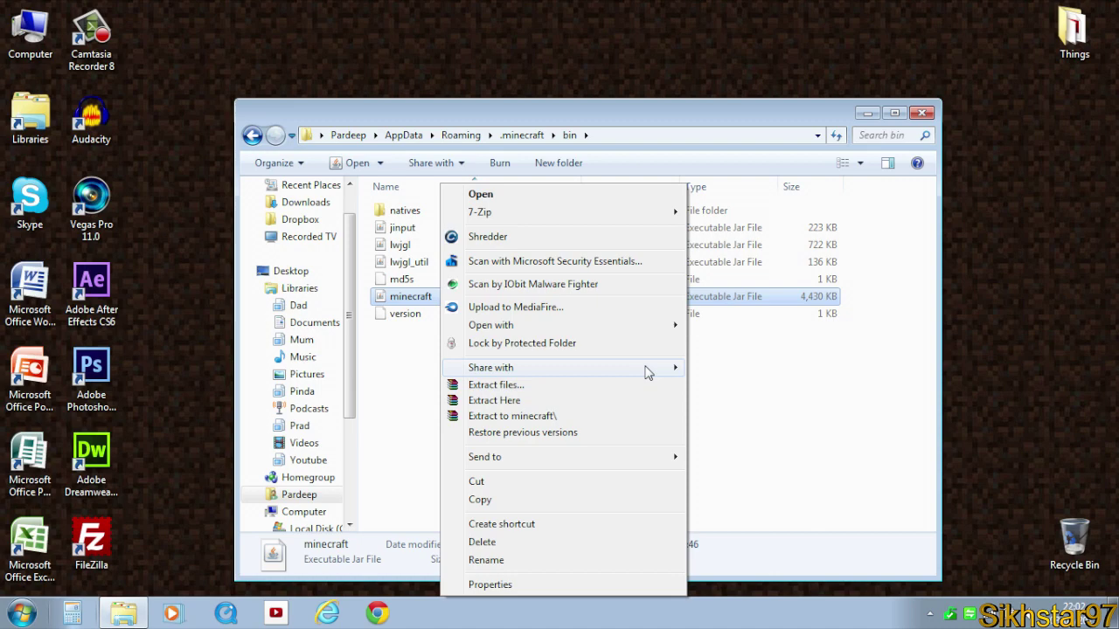
mouse_move(664, 325)
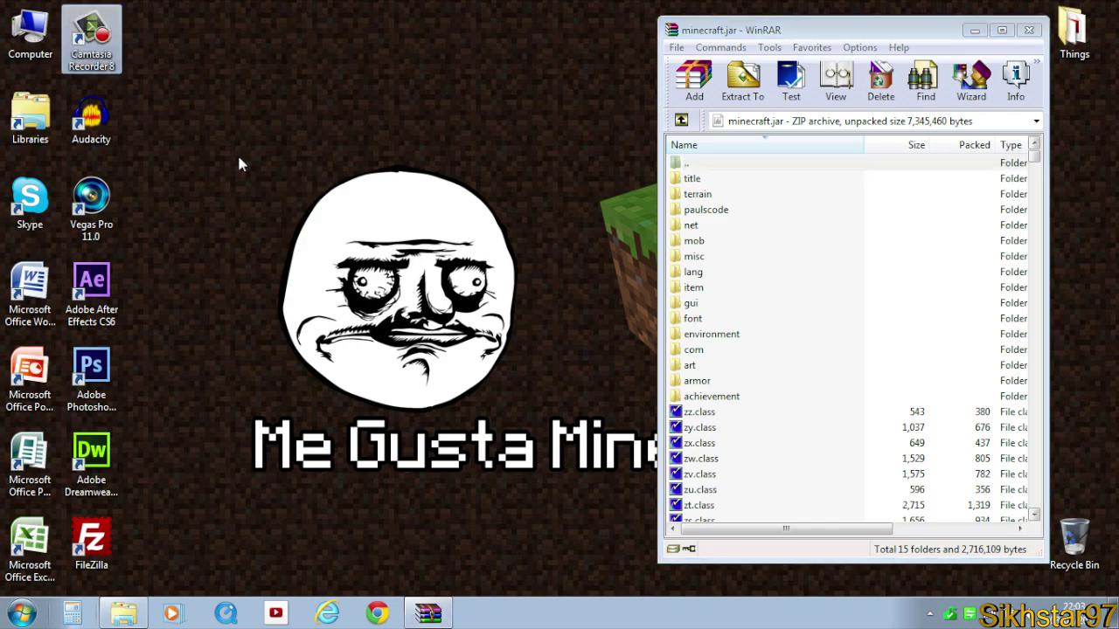
Step: Create a new folder on the desktop and name it mytexturepack
mouse_move(402, 308)
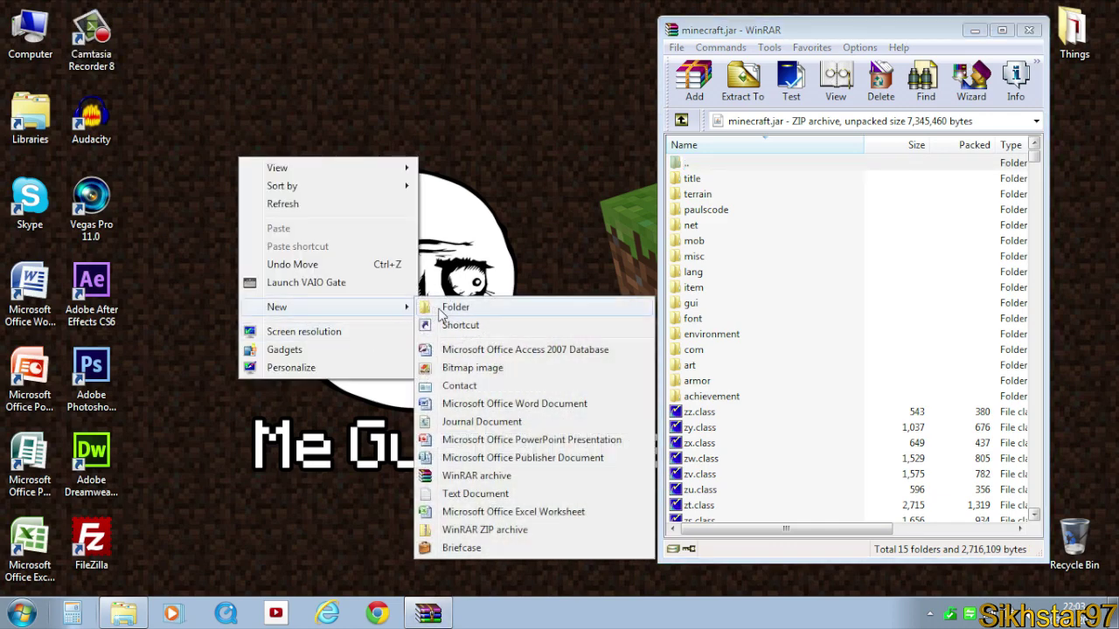
left_click(450, 305)
type("mytexturepa")
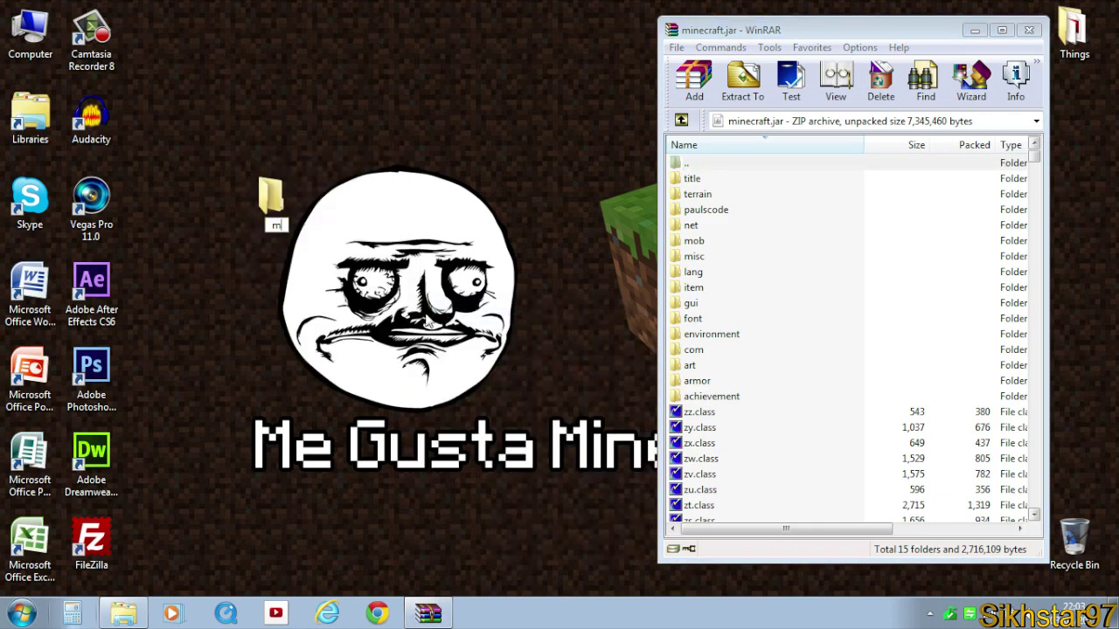
type("ck")
key("Return")
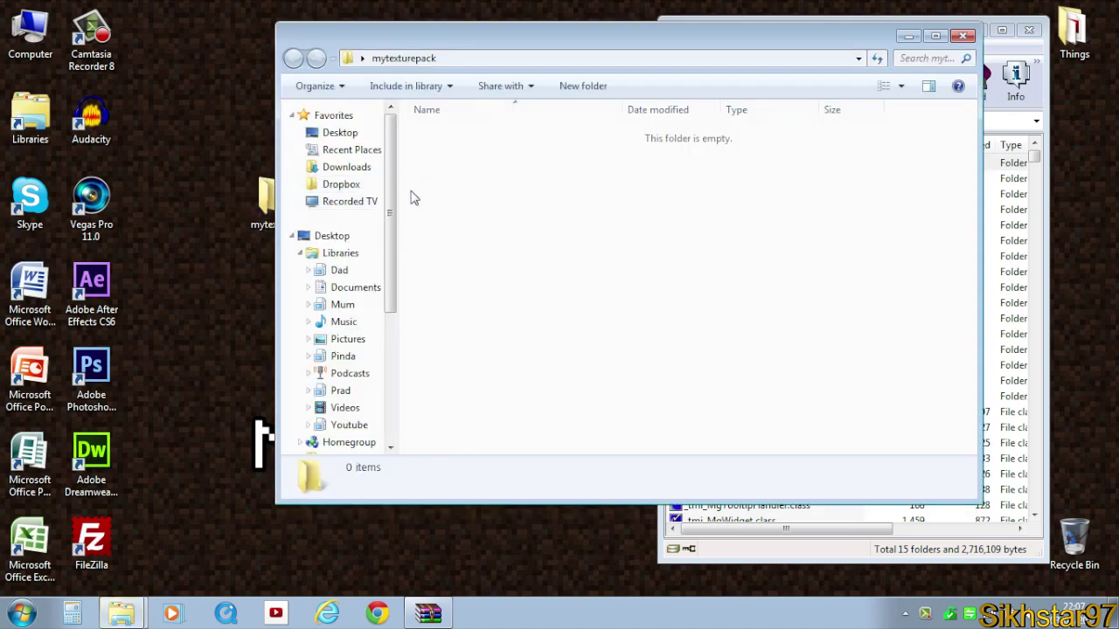
Step: Arrange the mytexturepack folder window and the minecraft.jar archive window side by side
left_click_drag(519, 35, 1, 223)
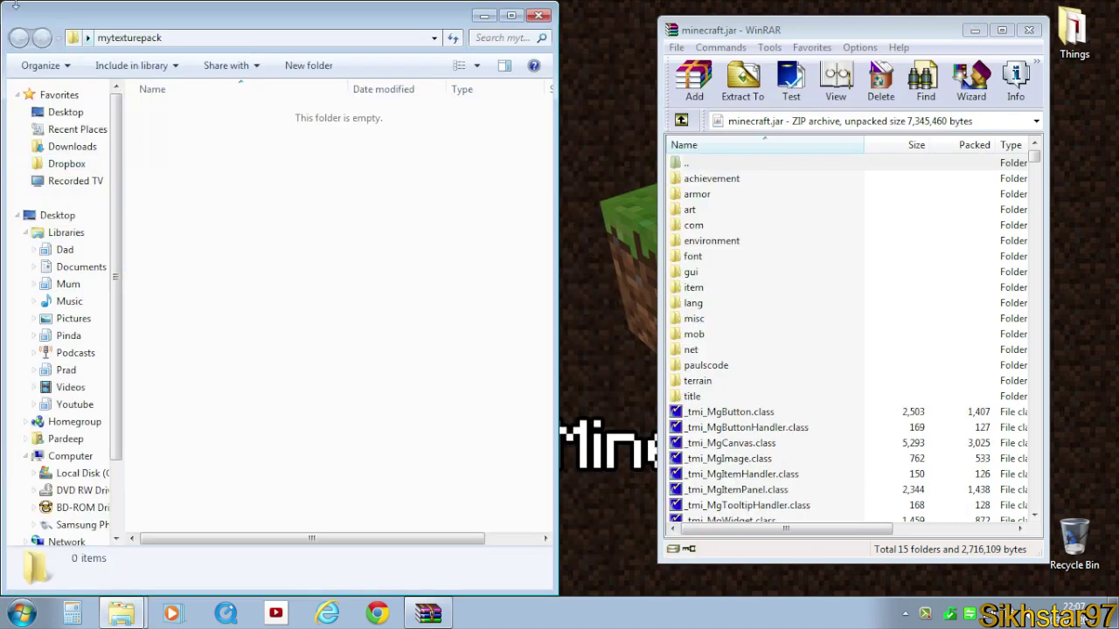
left_click_drag(780, 32, 1118, 52)
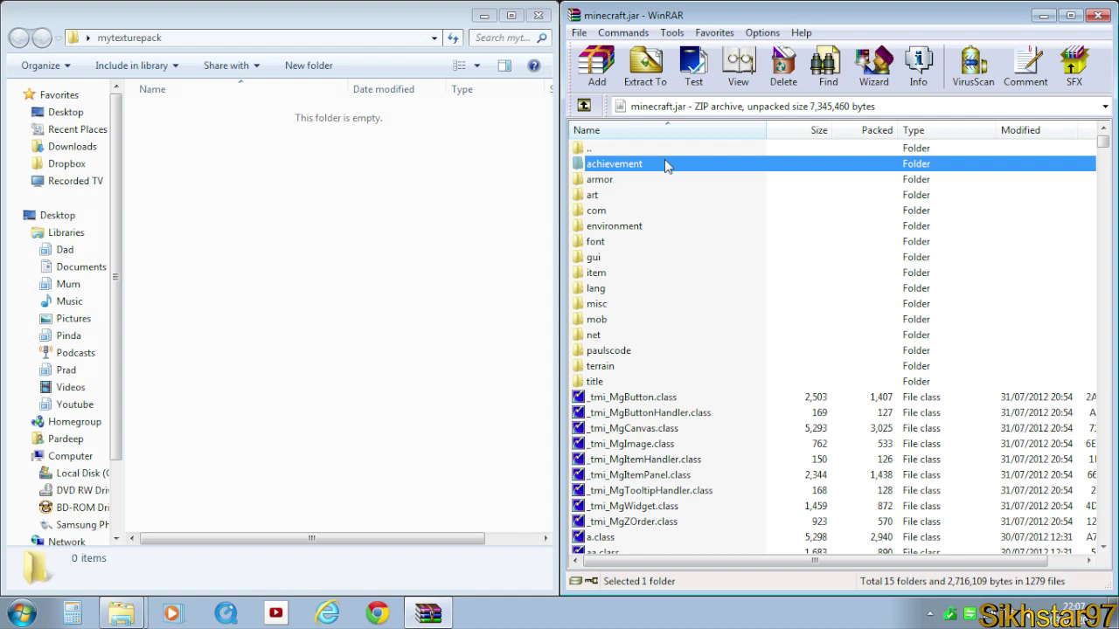
left_click(201, 136)
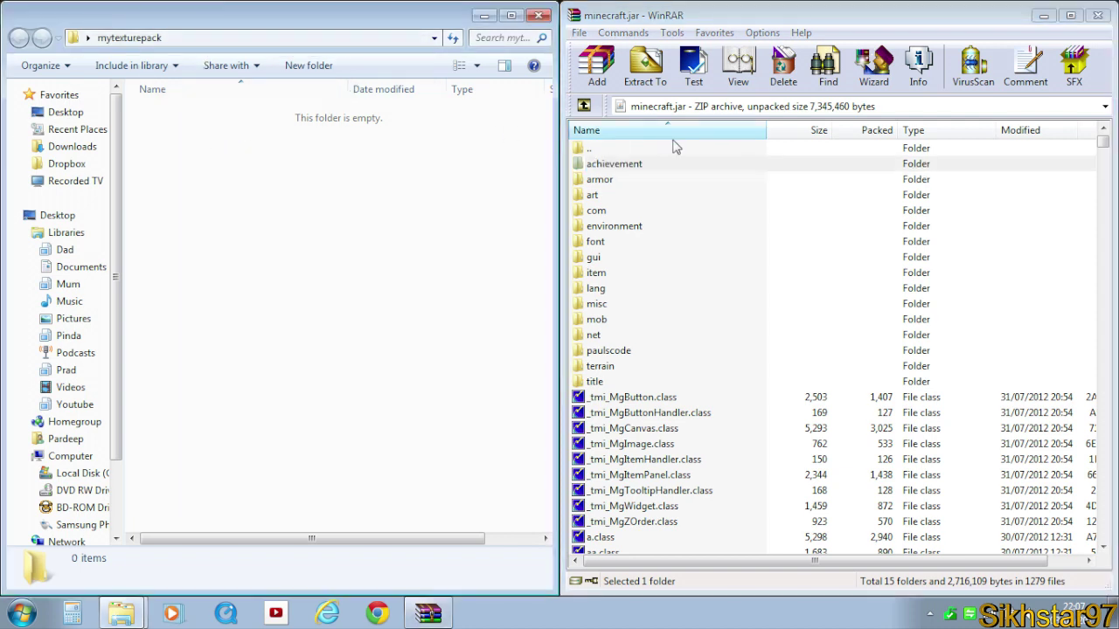
Step: Copy the achievement, armor, art, environment, gui, item, misc, mob, terrain and title folders from minecraft.jar into mytexturepack
left_click(629, 166)
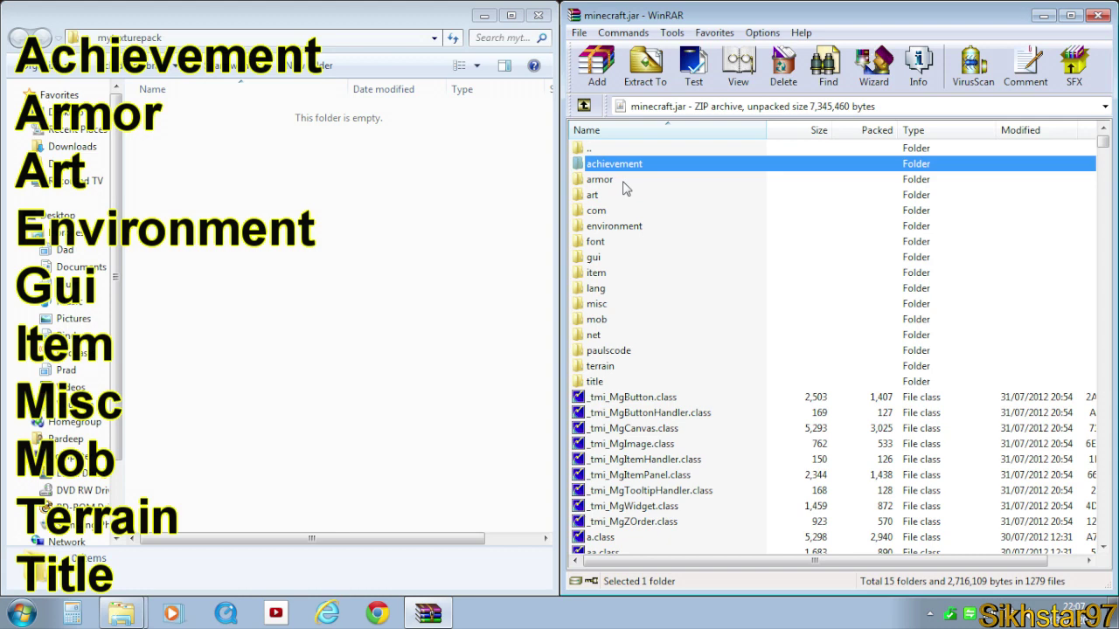
left_click(626, 181, "ctrl")
left_click(620, 197, "ctrl")
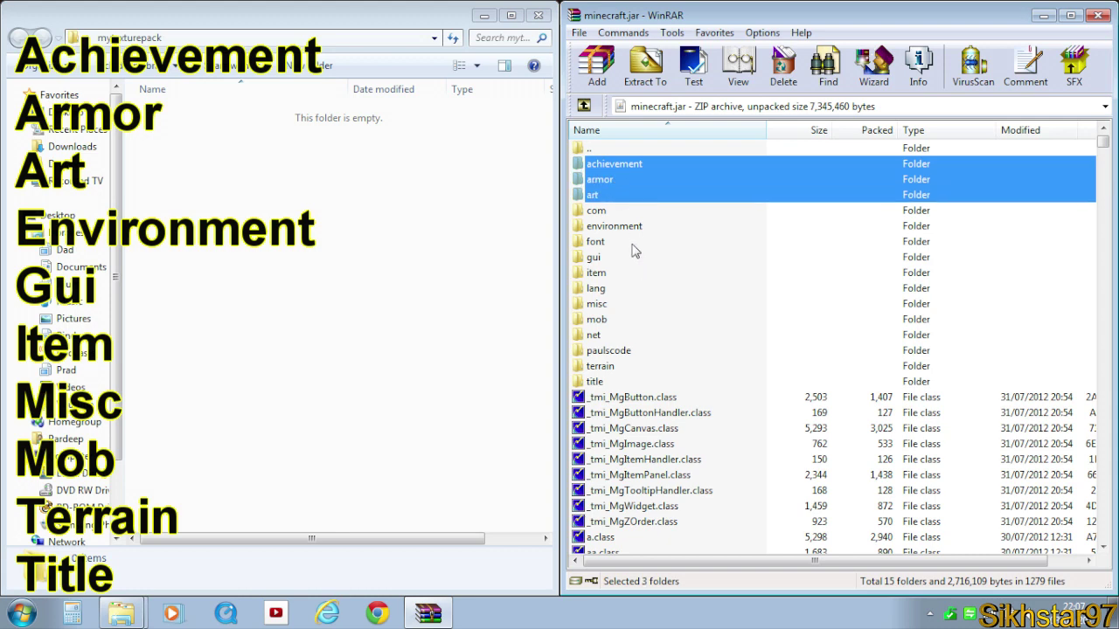
left_click(619, 229, "ctrl")
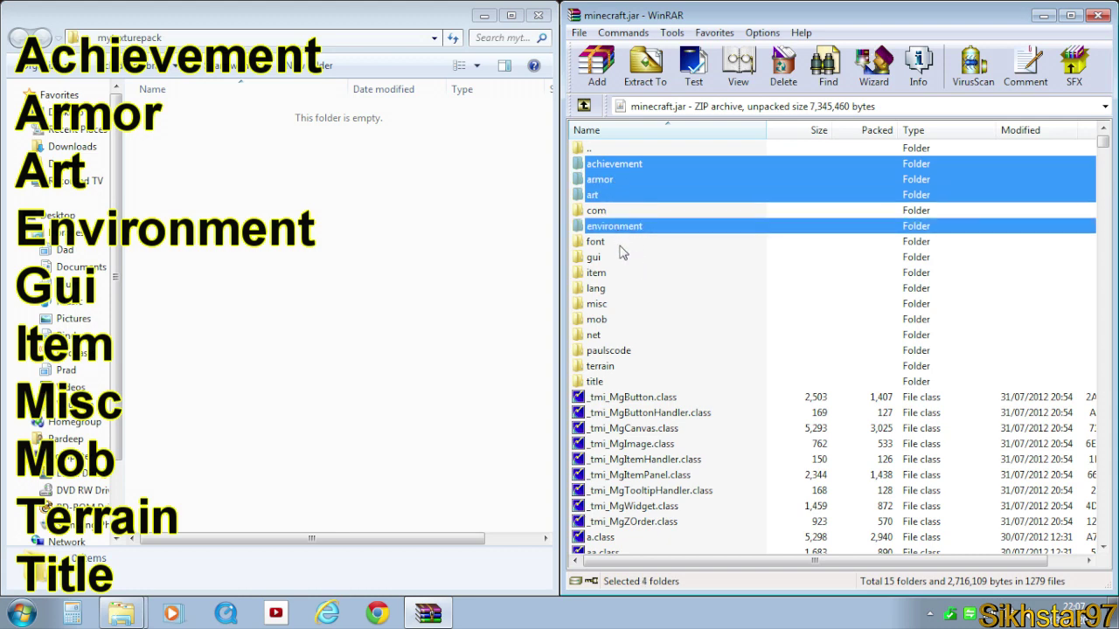
left_click(612, 260, "ctrl")
left_click(609, 275, "ctrl")
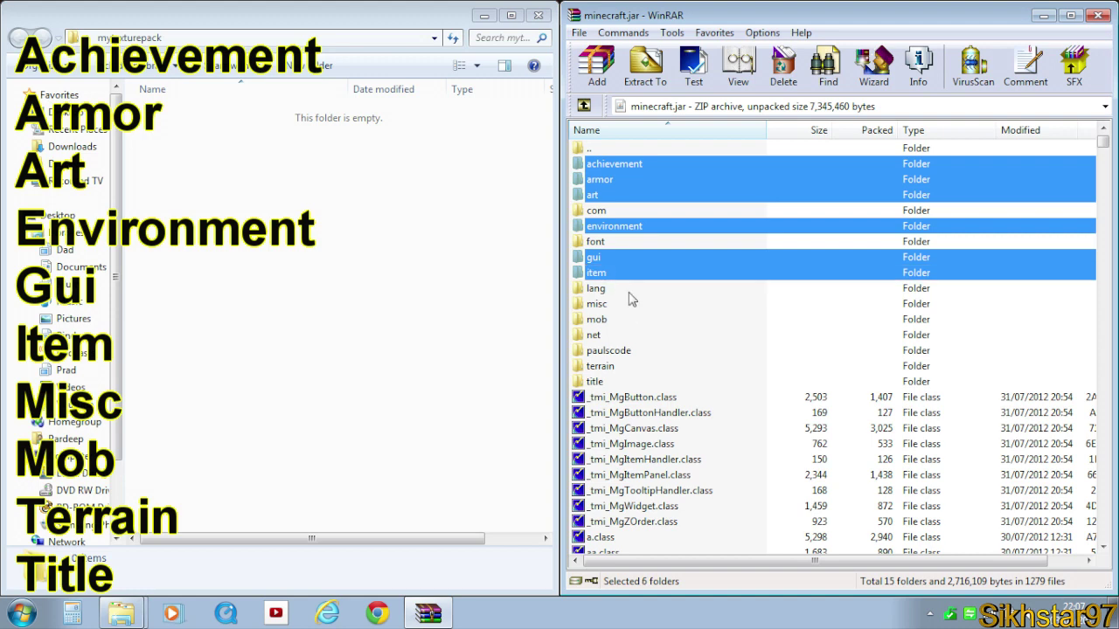
left_click(610, 305, "ctrl")
left_click(605, 320, "ctrl")
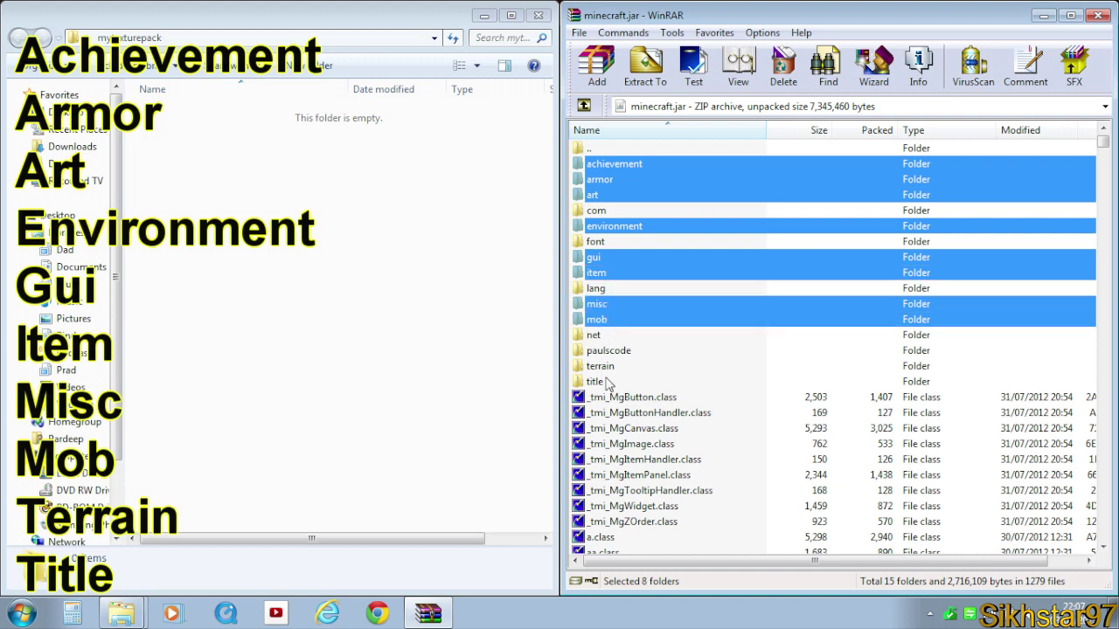
left_click(602, 369, "ctrl")
left_click(601, 384, "ctrl")
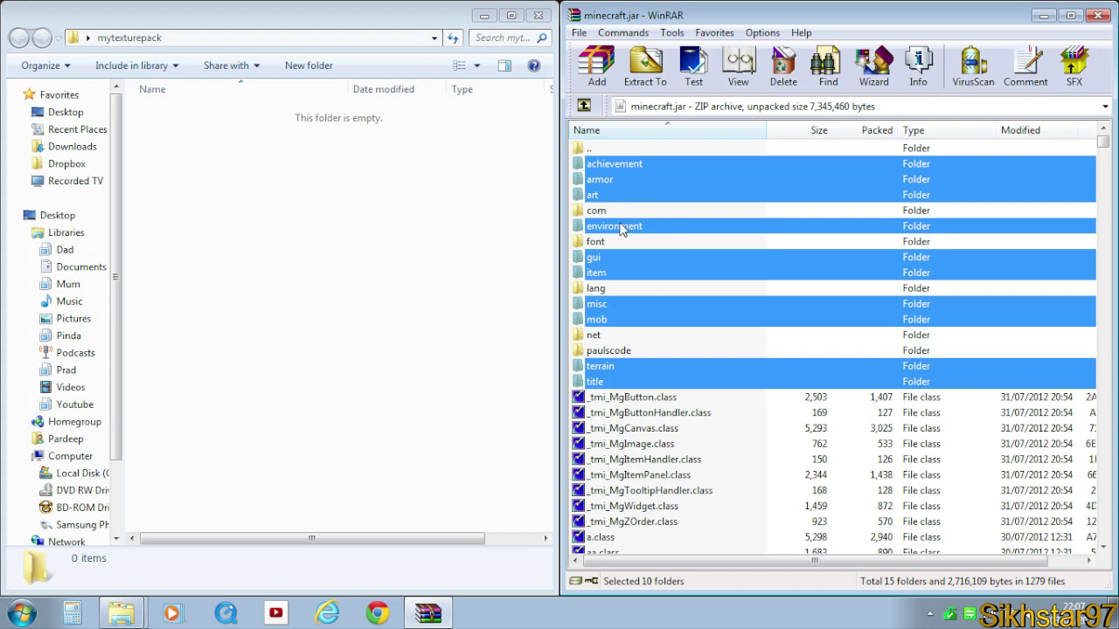
left_click_drag(621, 229, 337, 231)
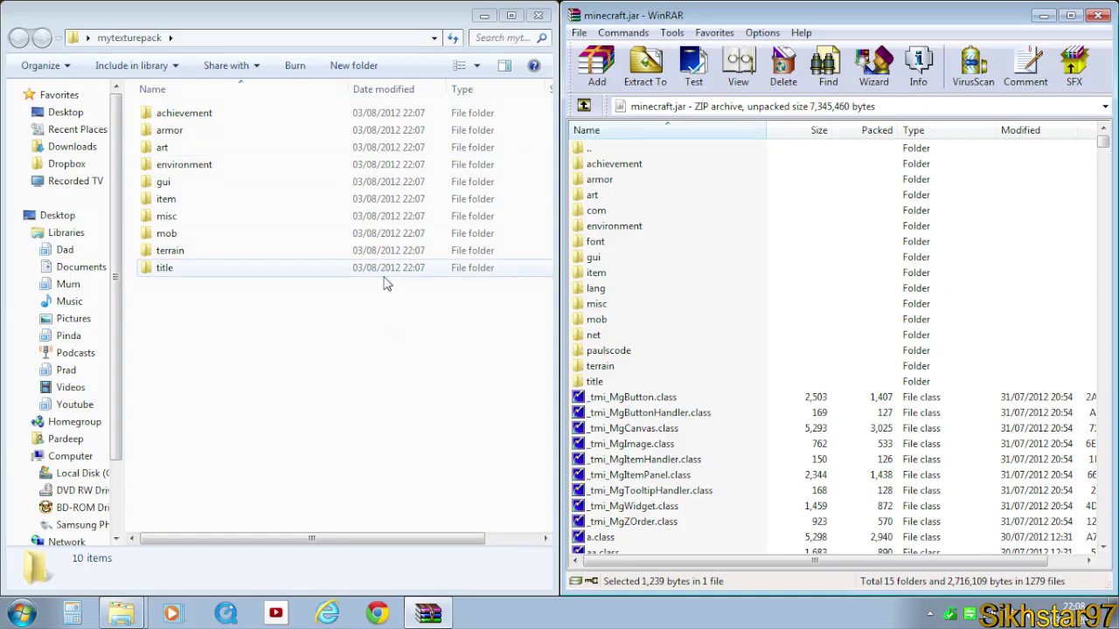
left_click(302, 385)
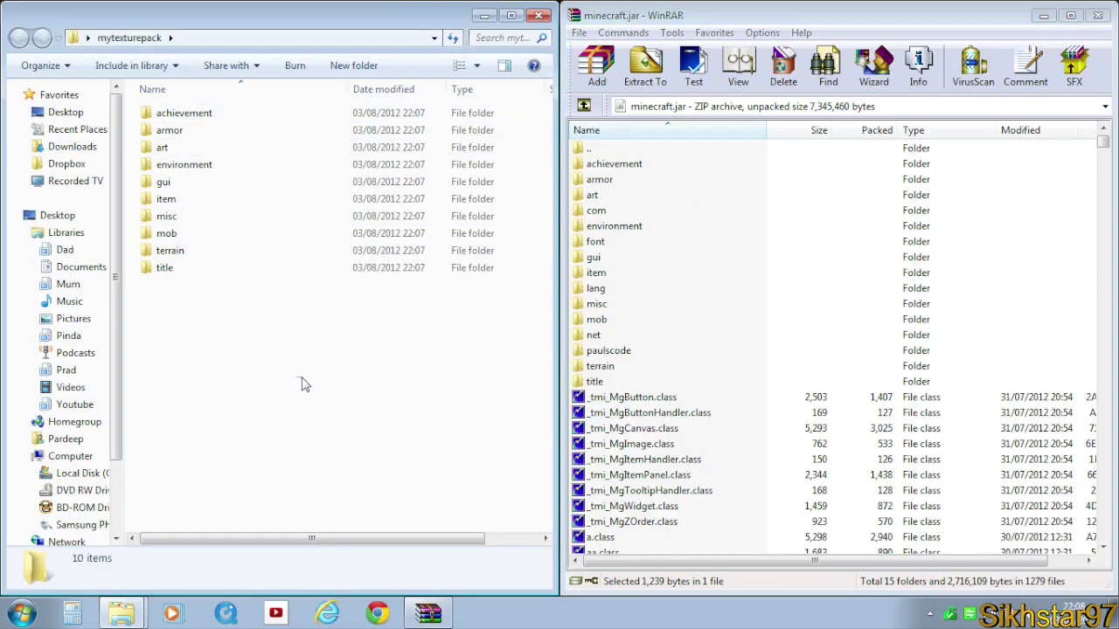
Step: Sort the archive by file type and copy pack.txt, terrain.png, particles.png and pack.png into mytexturepack
left_click(938, 132)
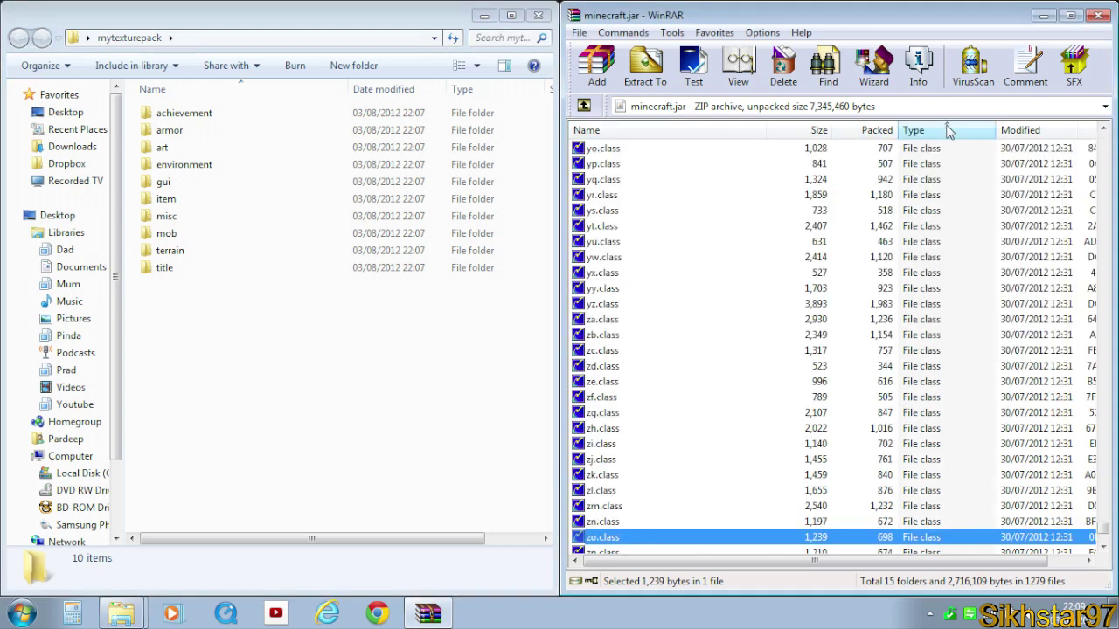
scroll(1104, 538, "down", 6)
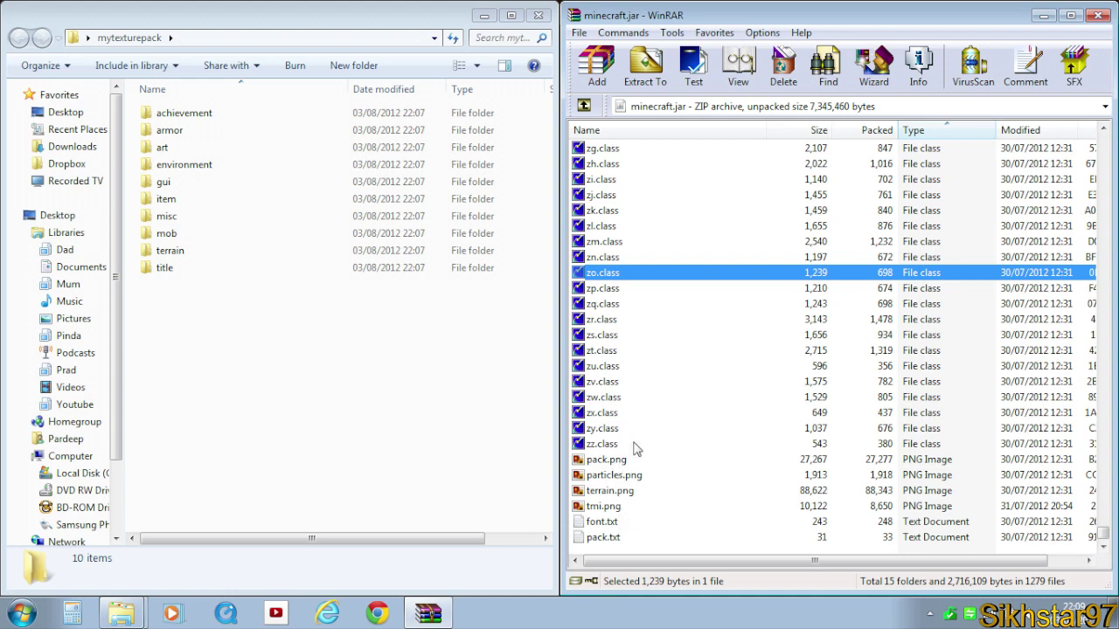
left_click(621, 538)
left_click(621, 493, "ctrl")
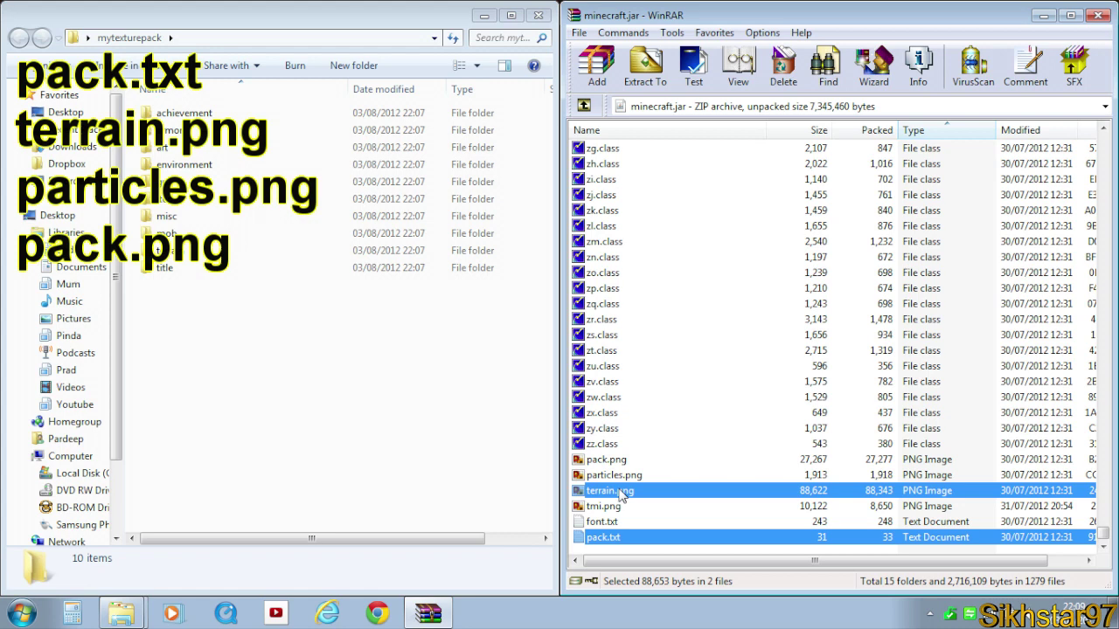
left_click(625, 475, "ctrl")
left_click(612, 459, "ctrl")
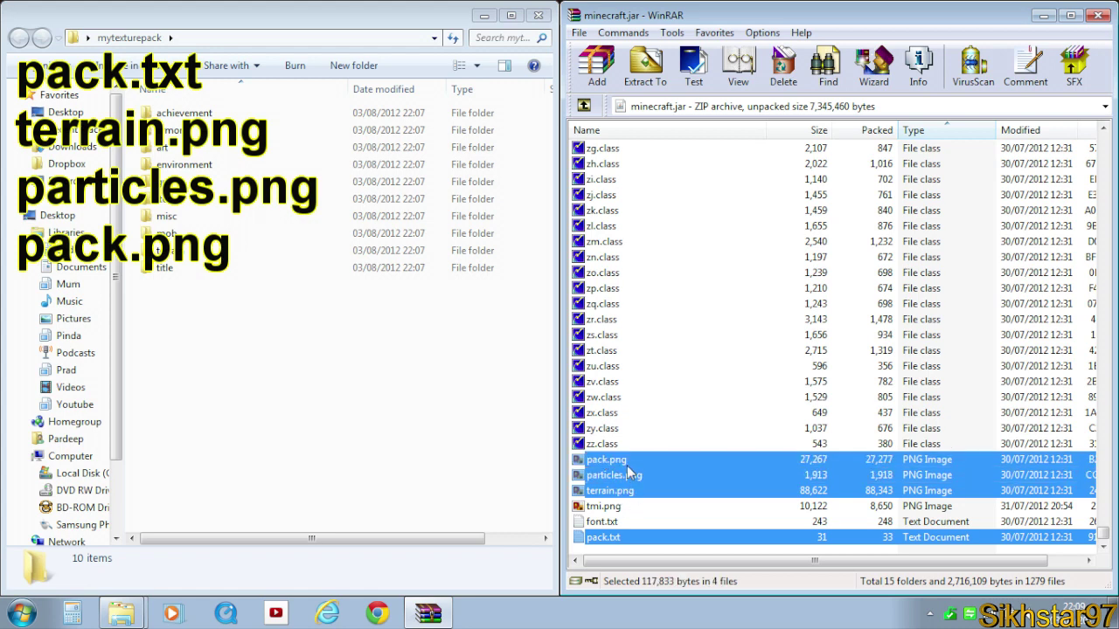
Step: View the contents of font.txt from the archive, close it and clear the file selection in mytexturepack
left_click(605, 506)
double_click(605, 524)
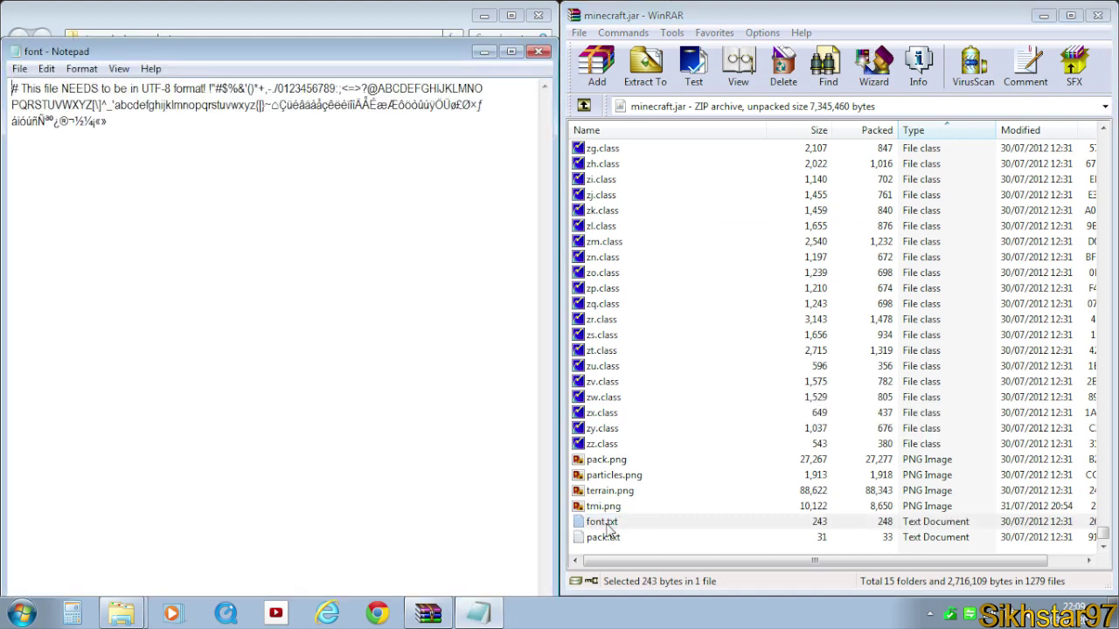
left_click(540, 51)
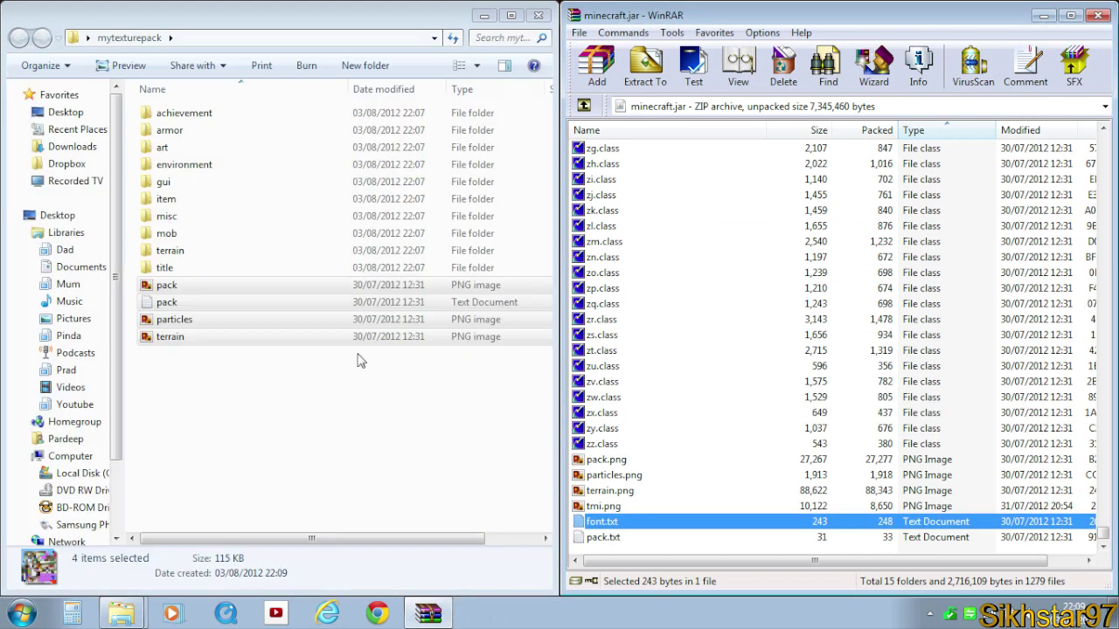
left_click_drag(301, 446, 441, 427)
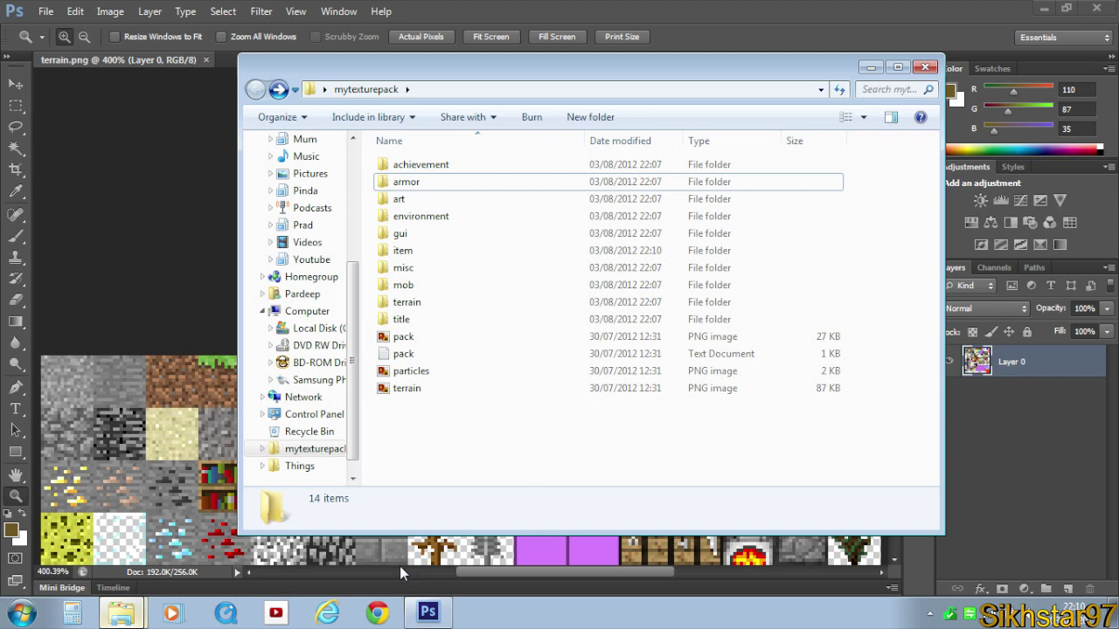
Step: Look into the gui folder of mytexturepack and return to the main texture pack folder
left_click(442, 371)
double_click(420, 233)
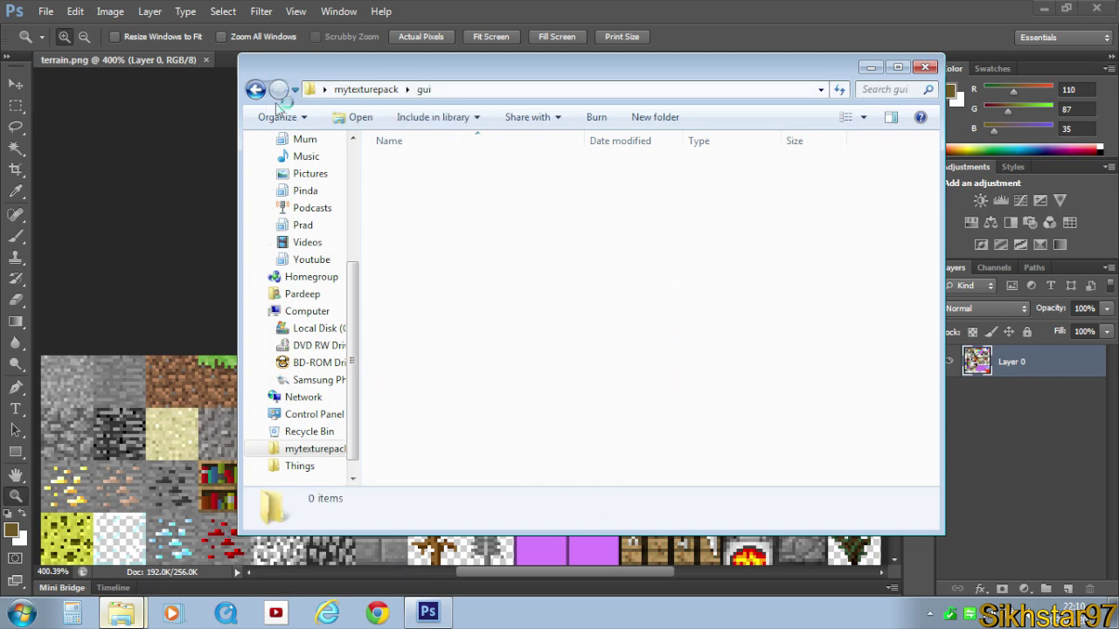
left_click(255, 90)
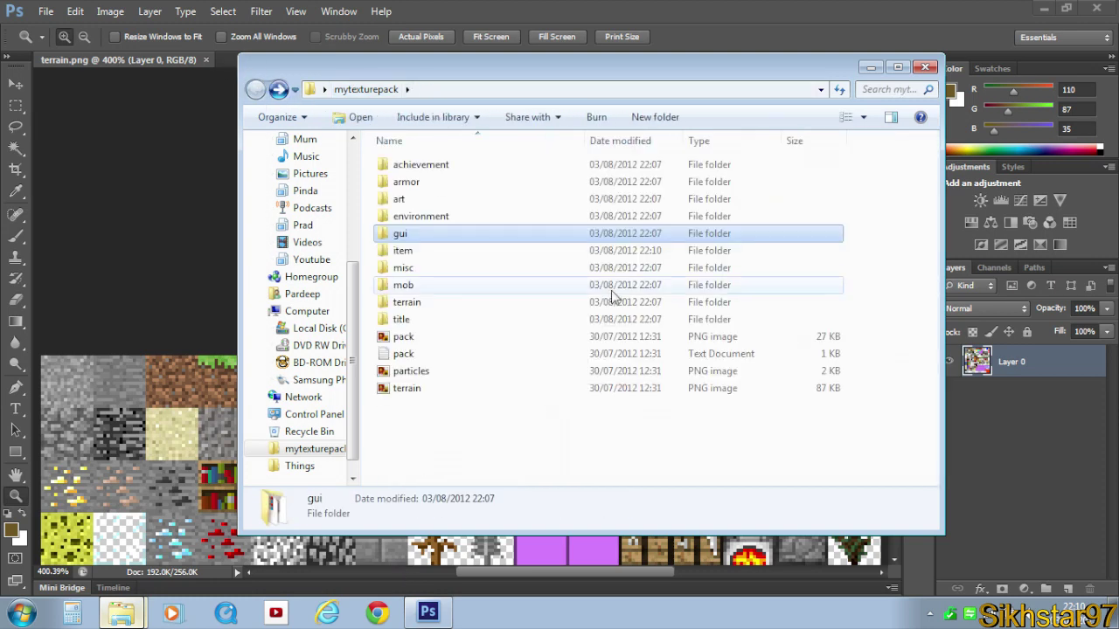
Step: Switch to terrain.png in Photoshop and select the unlit furnace front tile beside the crafting table top with the Rectangular Marquee
left_click(210, 200)
scroll(725, 424, "down", 5)
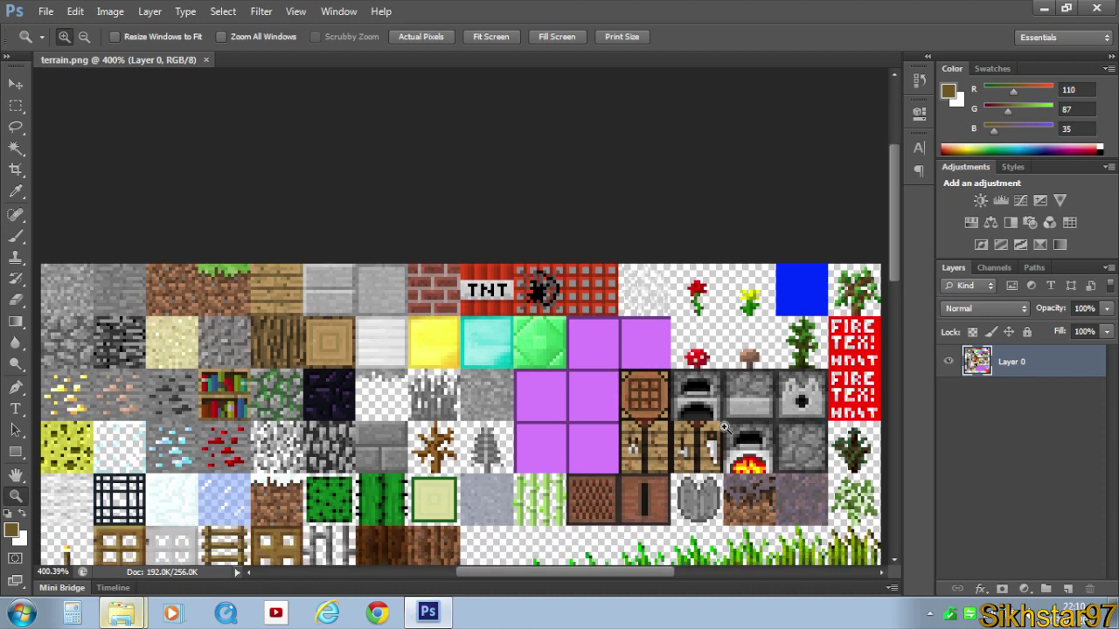
scroll(725, 427, "down", 1)
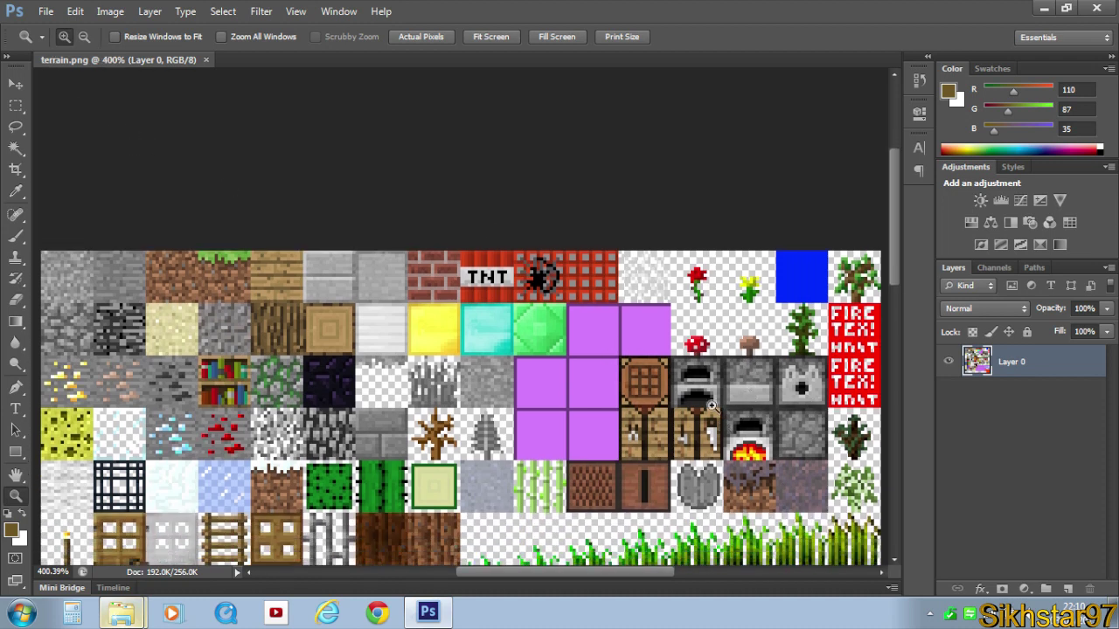
left_click_drag(711, 406, 787, 472)
scroll(389, 385, "up", 3)
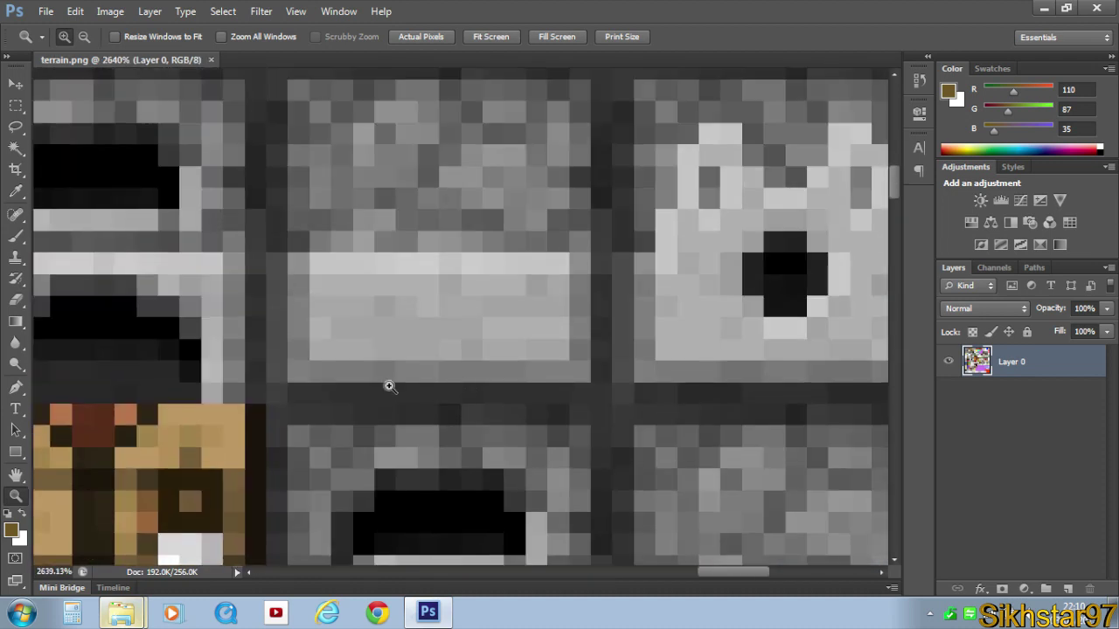
scroll(389, 385, "up", 3)
left_click_drag(724, 569, 688, 575)
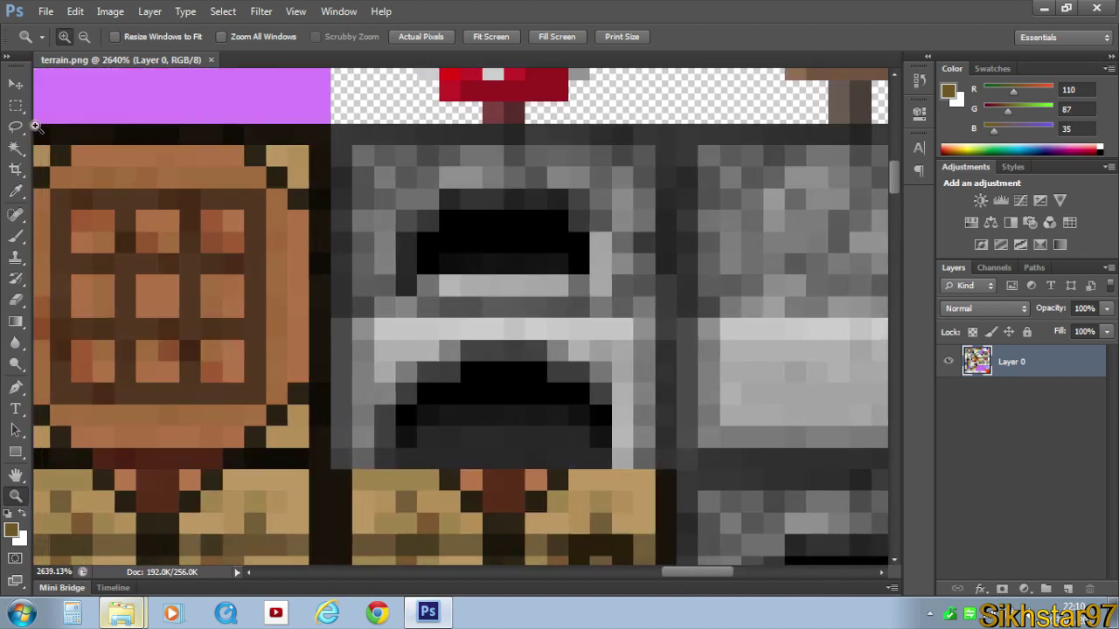
left_click(16, 106)
left_click_drag(342, 133, 659, 469)
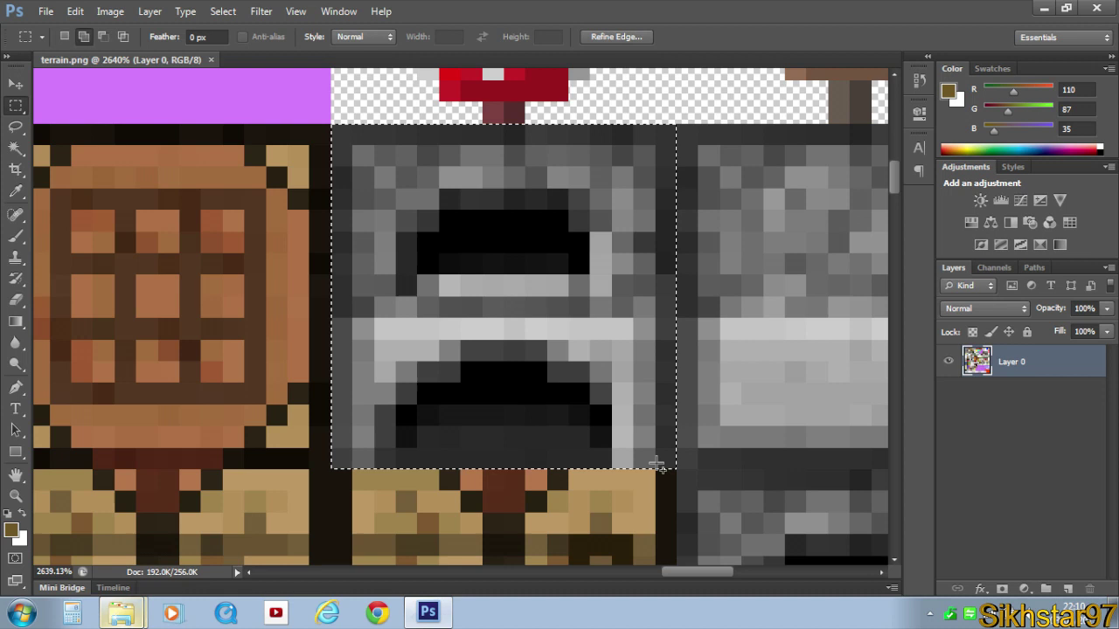
Step: Fill the selected furnace front tile in terrain.png with solid blue, hex 0048ff
key("shift+BackSpace")
left_click(560, 186)
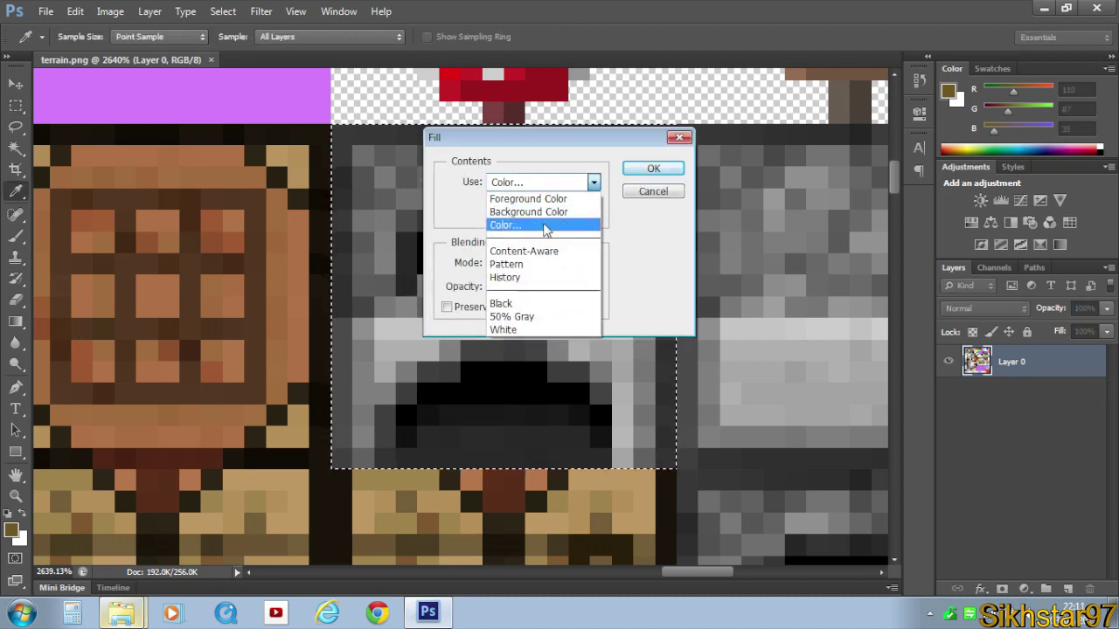
left_click(582, 183)
left_click(838, 323)
left_click(799, 294)
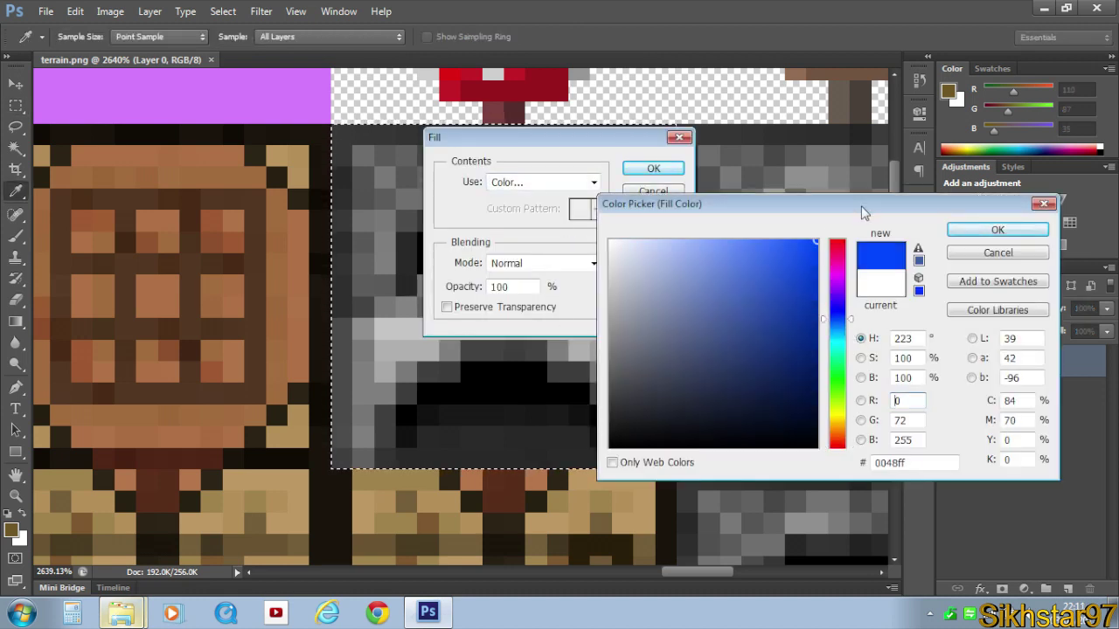
left_click(966, 229)
left_click(654, 170)
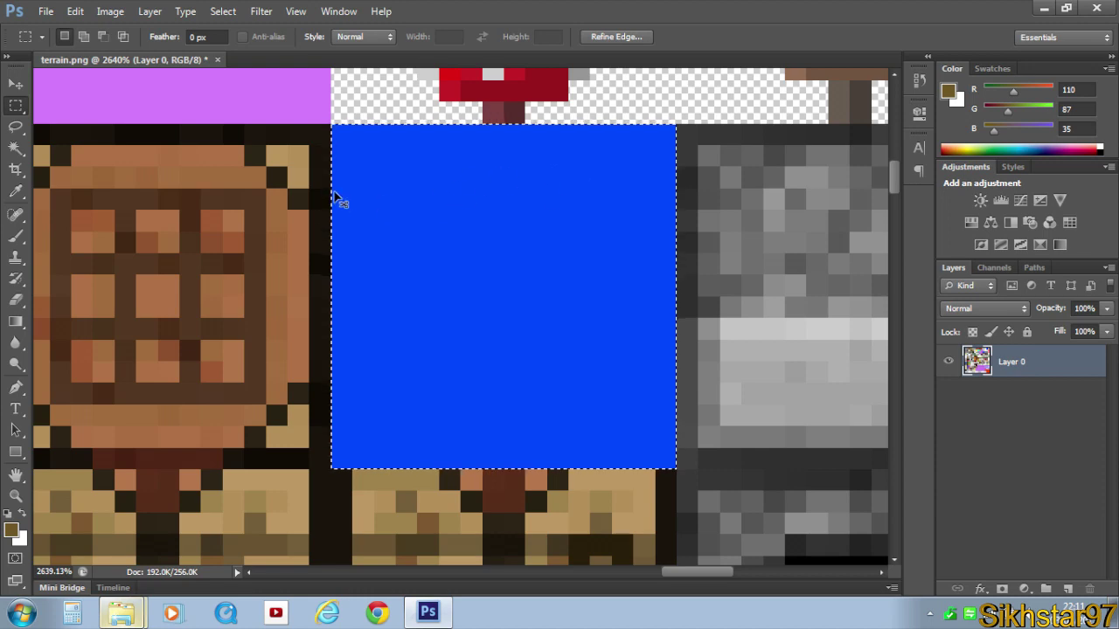
Step: Switch to the mytexturepack folder, view pack.png in the photo viewer, close it and return to pack.png in Photoshop
mouse_move(120, 612)
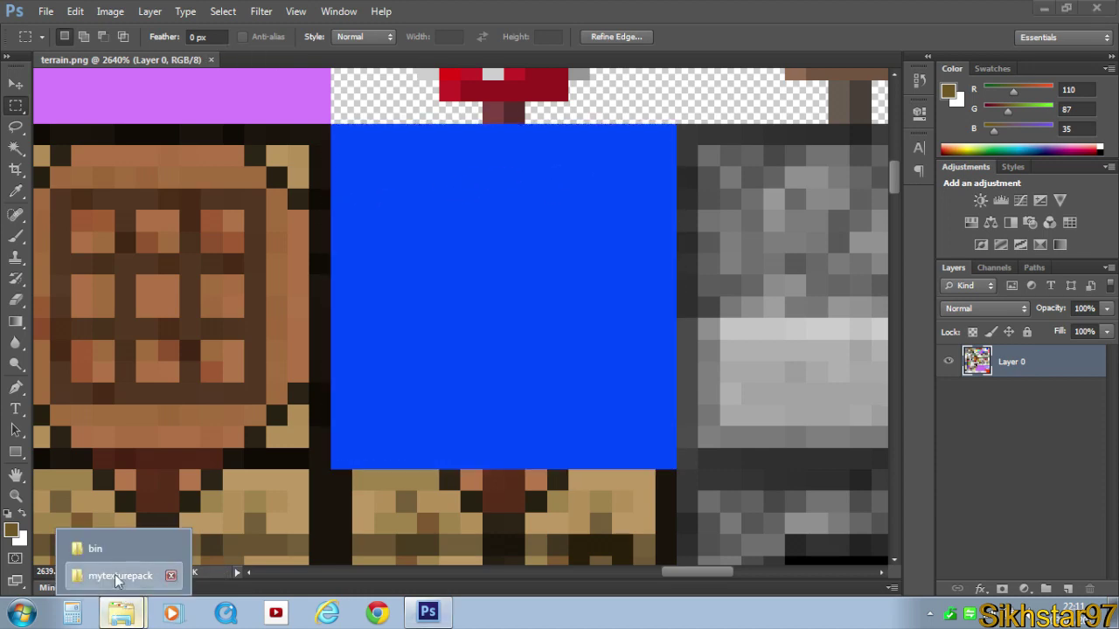
left_click(114, 575)
double_click(427, 390)
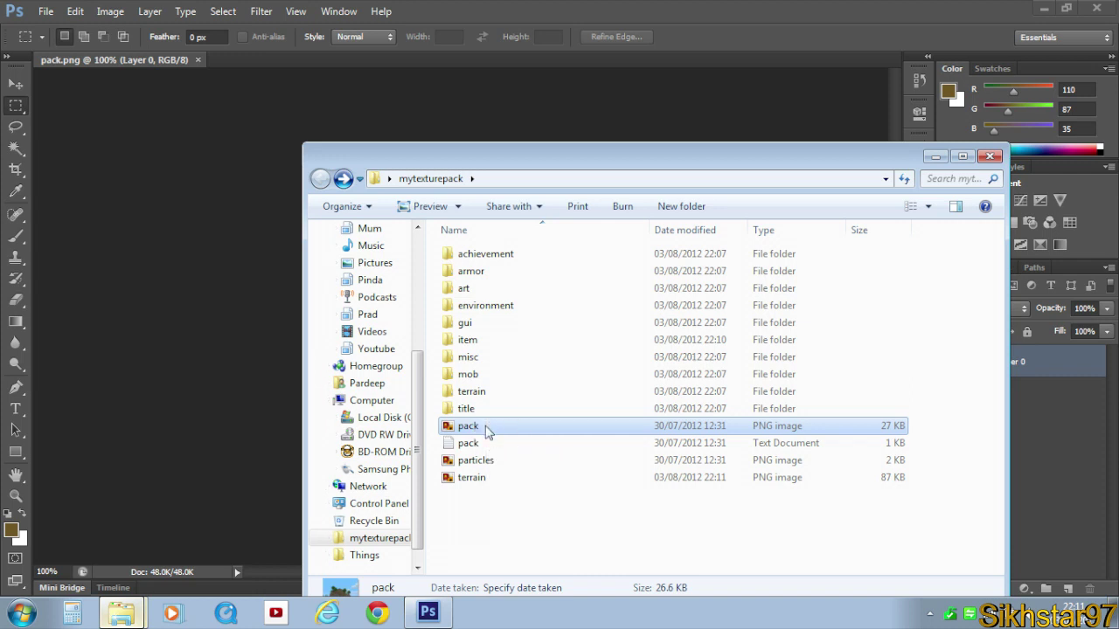
double_click(487, 428)
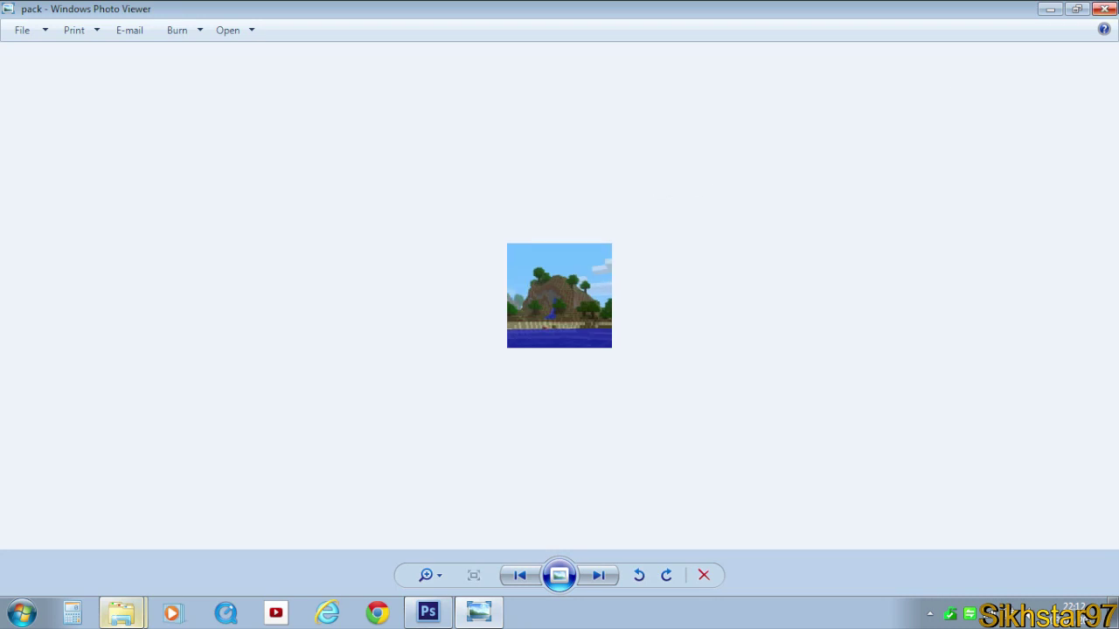
left_click(1106, 9)
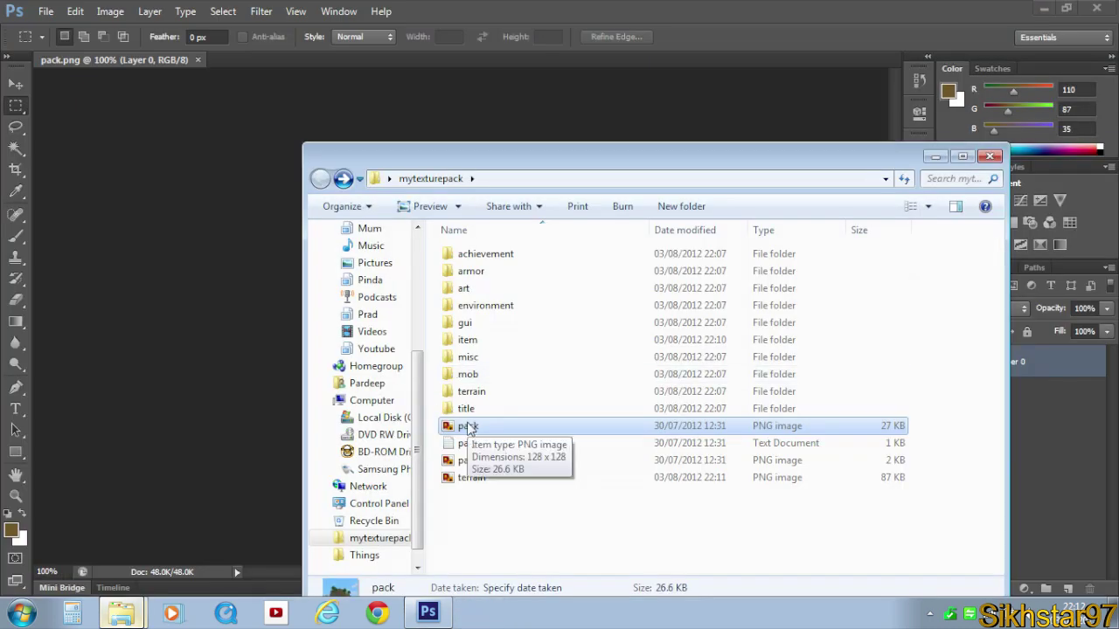
left_click(514, 31)
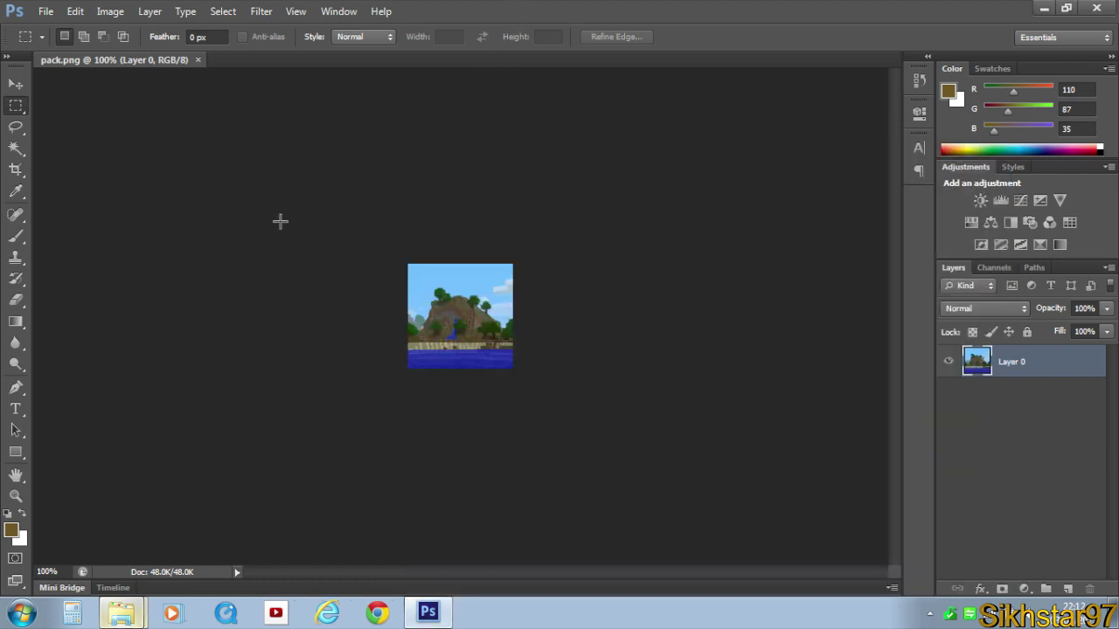
Step: Select the entire pack.png canvas and fill it with solid blue, hex 0048ff
left_click(16, 495)
left_click(491, 36)
left_click(16, 105)
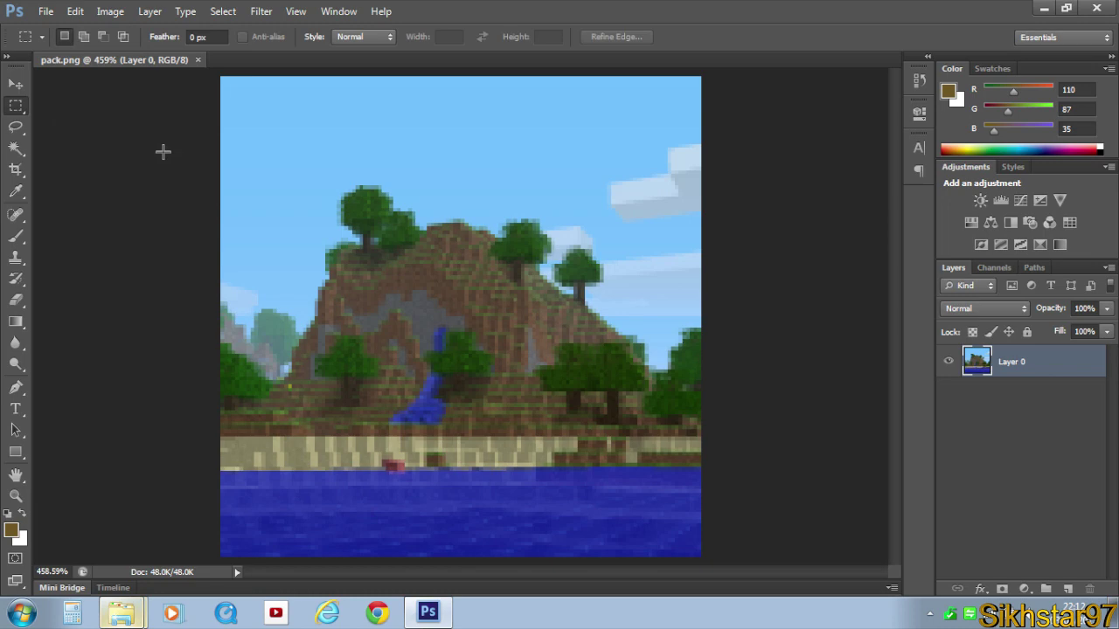
key("ctrl+a")
left_click(75, 11)
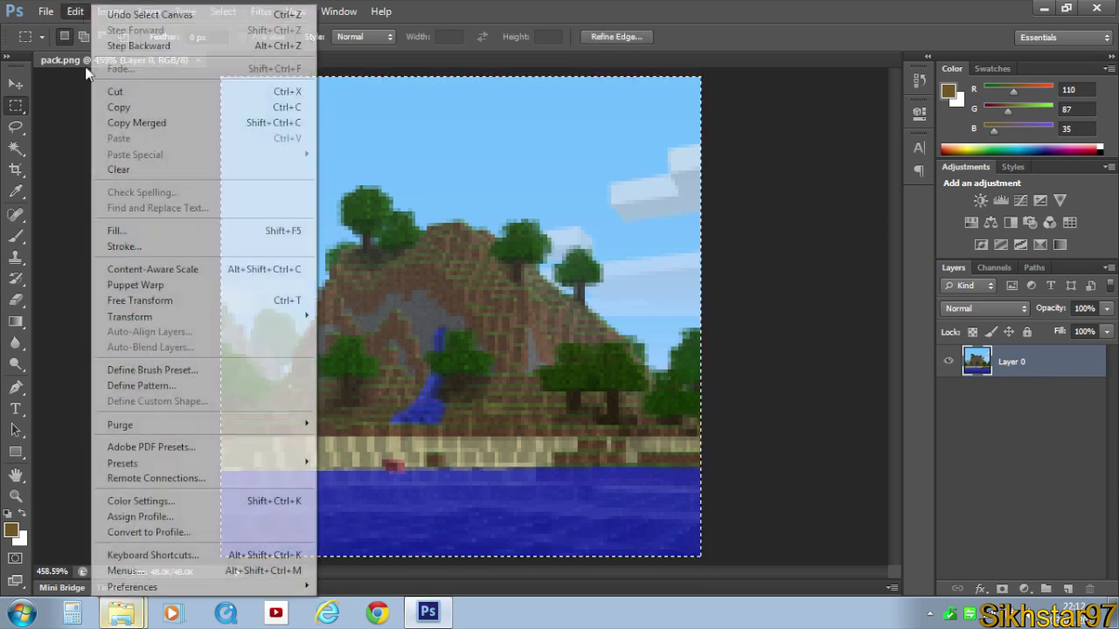
left_click(96, 221)
left_click(594, 182)
left_click(516, 225)
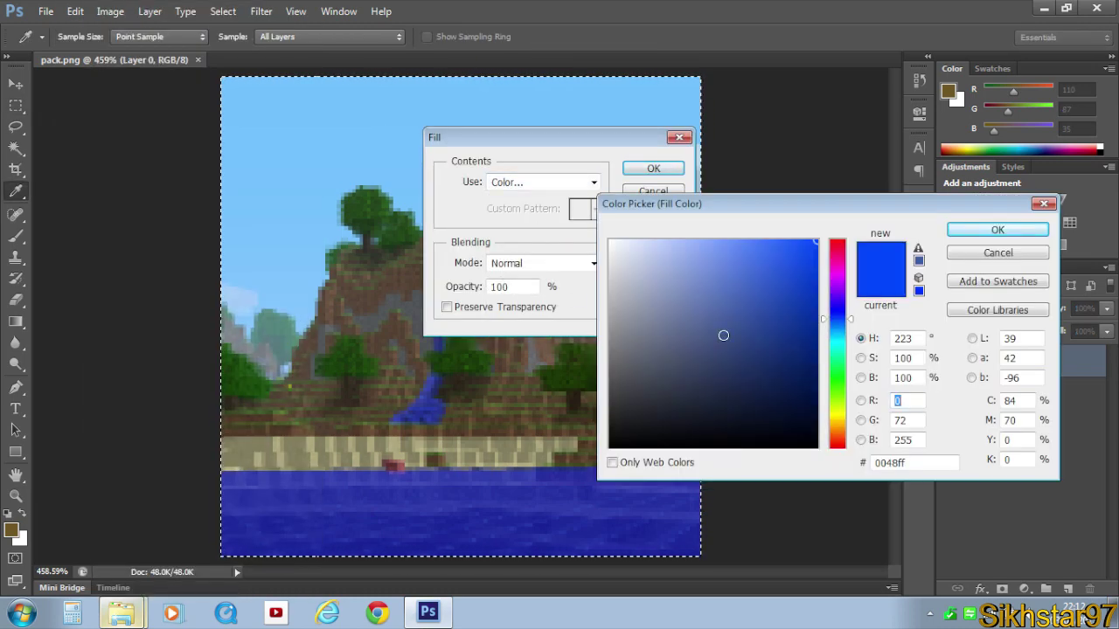
key("Return")
left_click(653, 168)
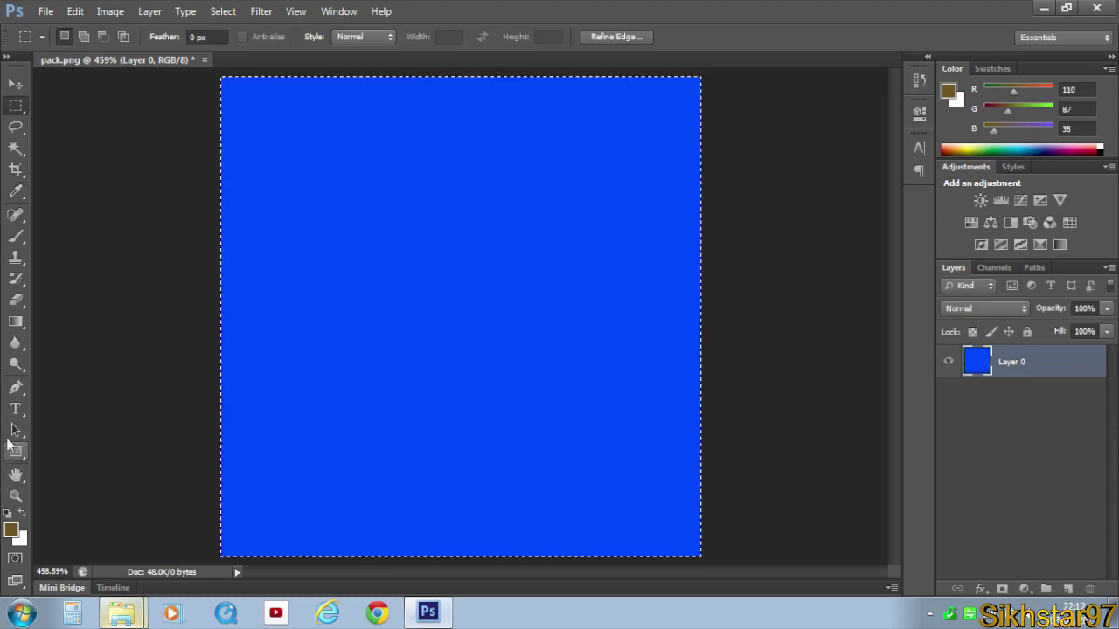
Step: Add white Impact text at 36 pt on the blue canvas, reading "My Texture" with "pack" on a second line
key("t")
left_click(524, 37)
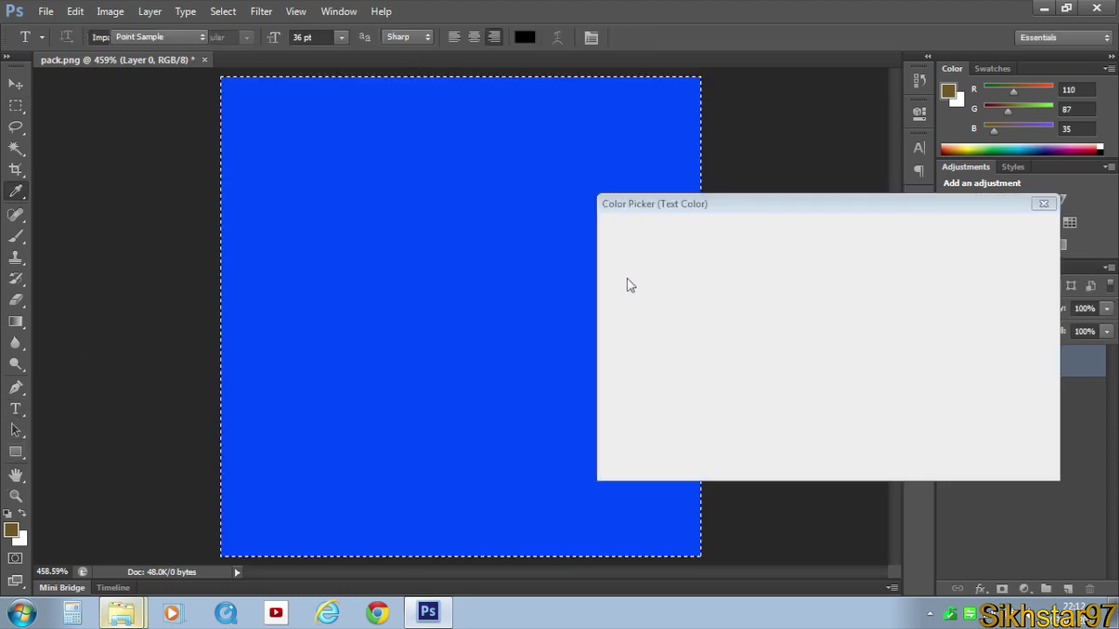
left_click(611, 243)
left_click(997, 230)
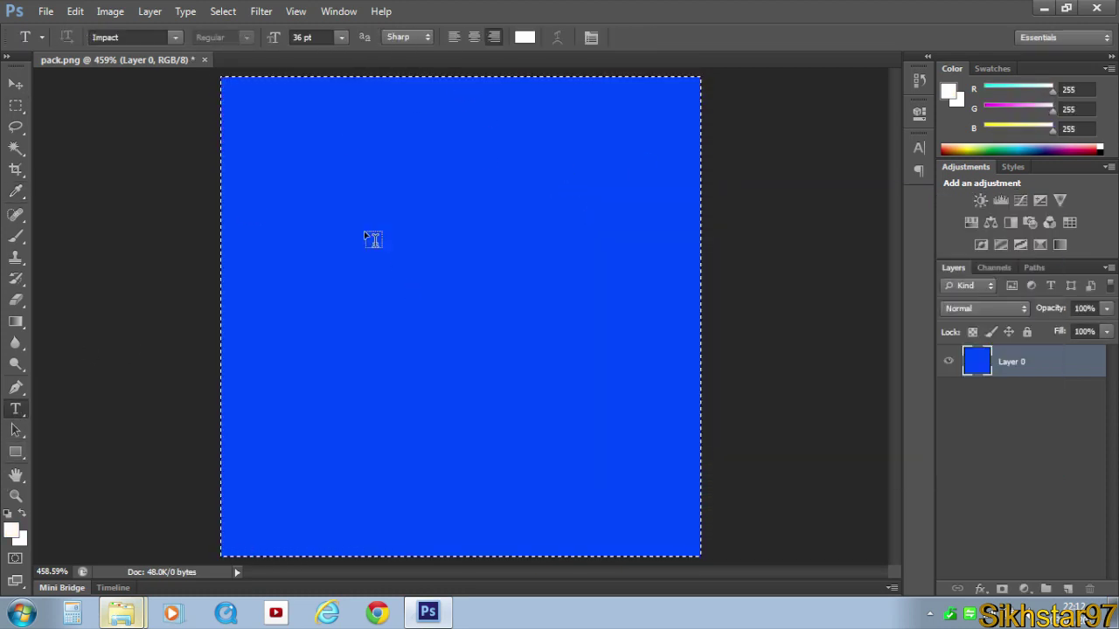
left_click(363, 231)
type("Only Texture")
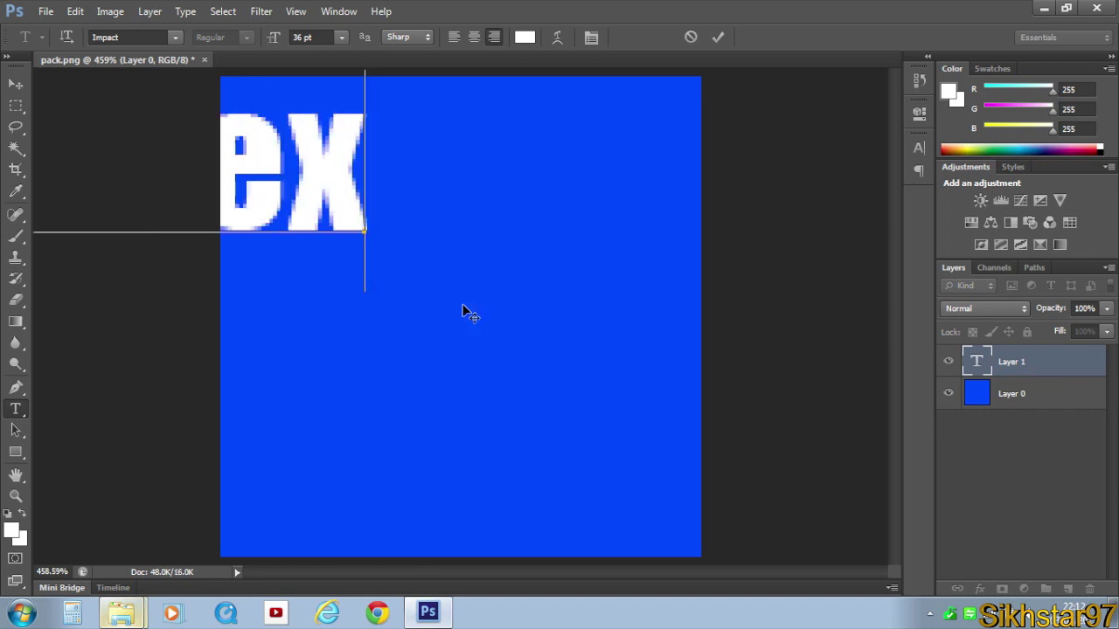
key("Return")
type("pack")
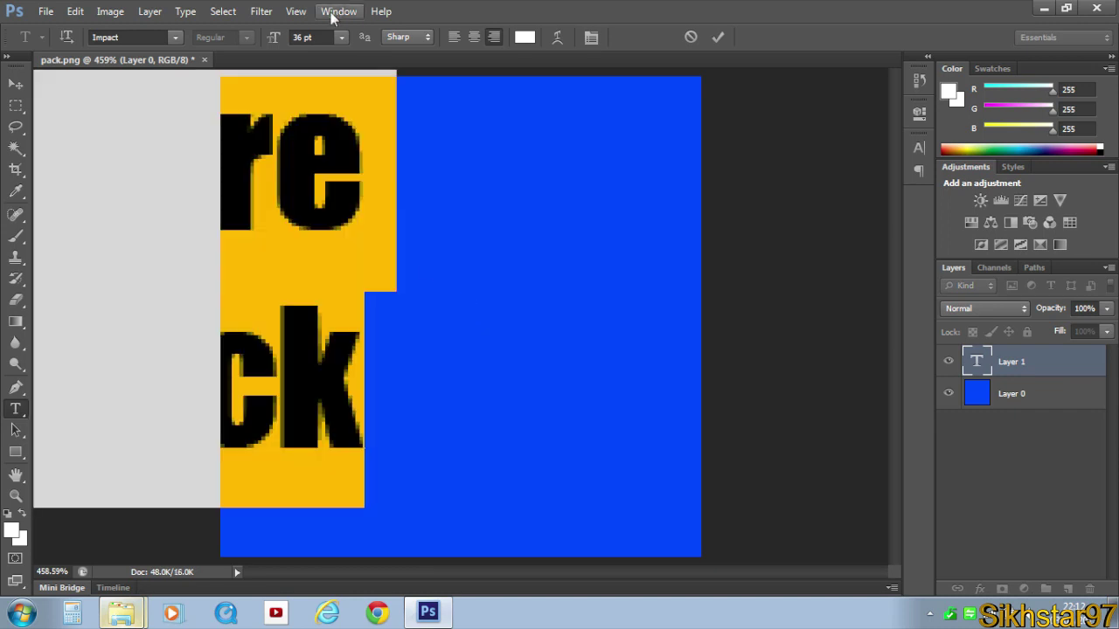
Step: Reduce the text size to about 15 pt and centre-align both lines
left_click_drag(273, 39, 256, 52)
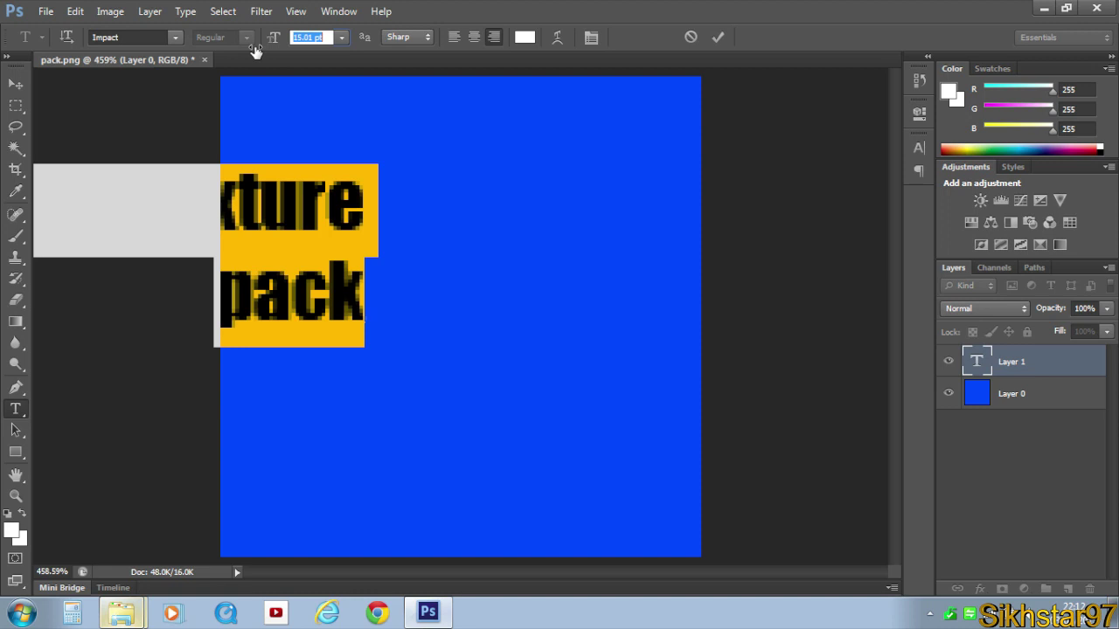
left_click(460, 37)
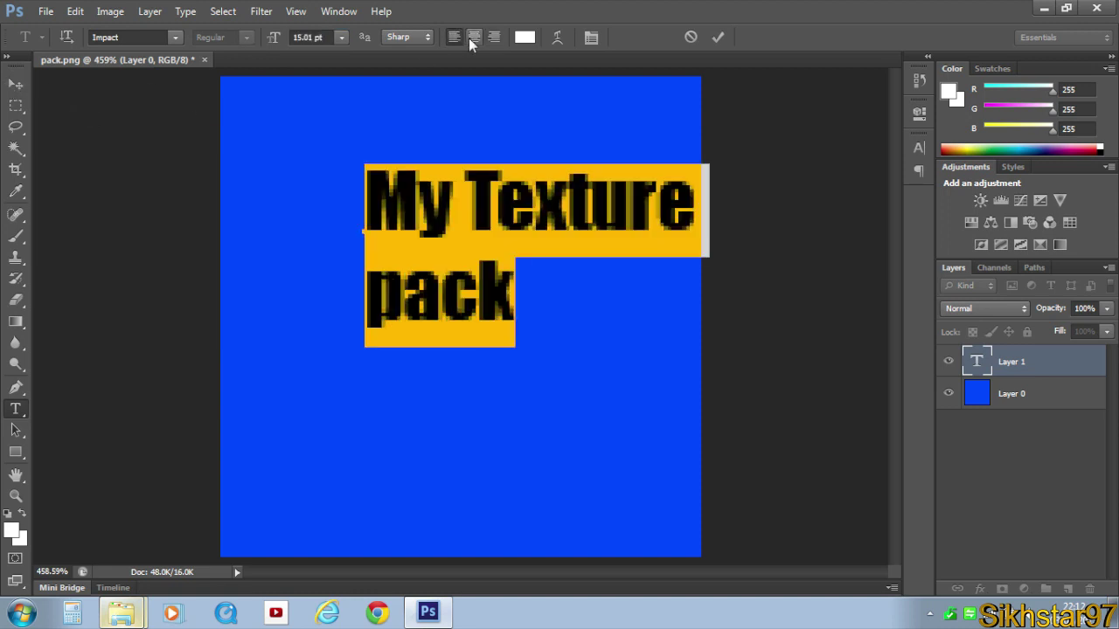
left_click(470, 37)
Step: Centre the text across the canvas and scale it with Free Transform to about 138% so it nearly fills the width
left_click(16, 83)
left_click_drag(359, 236, 450, 260)
key("ctrl+t")
left_click_drag(570, 337, 669, 454)
left_click_drag(528, 285, 533, 298)
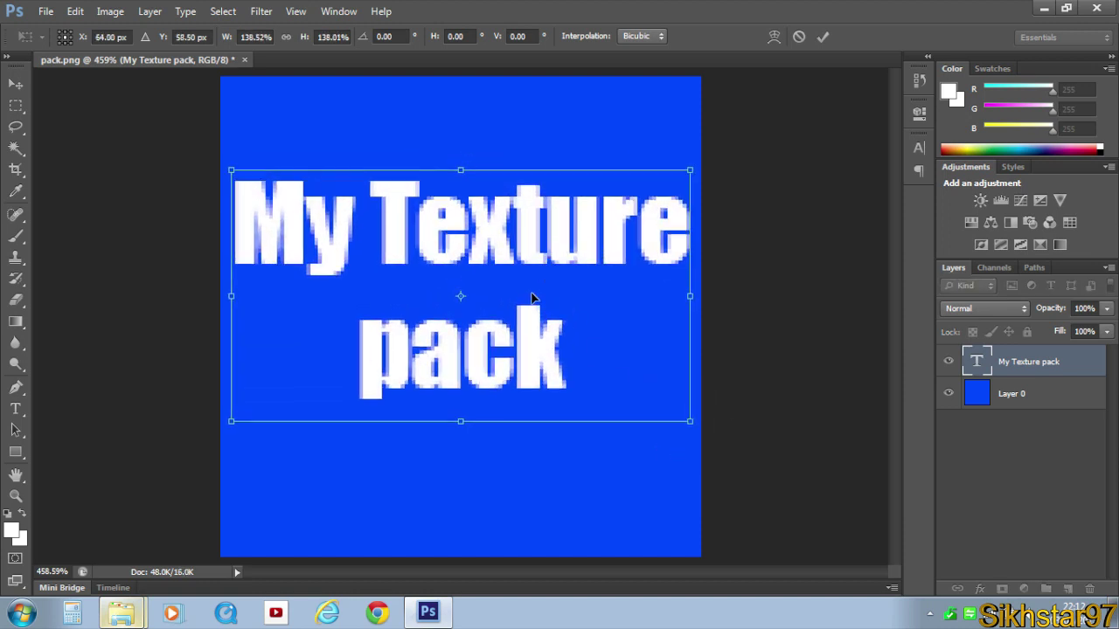
key("Return")
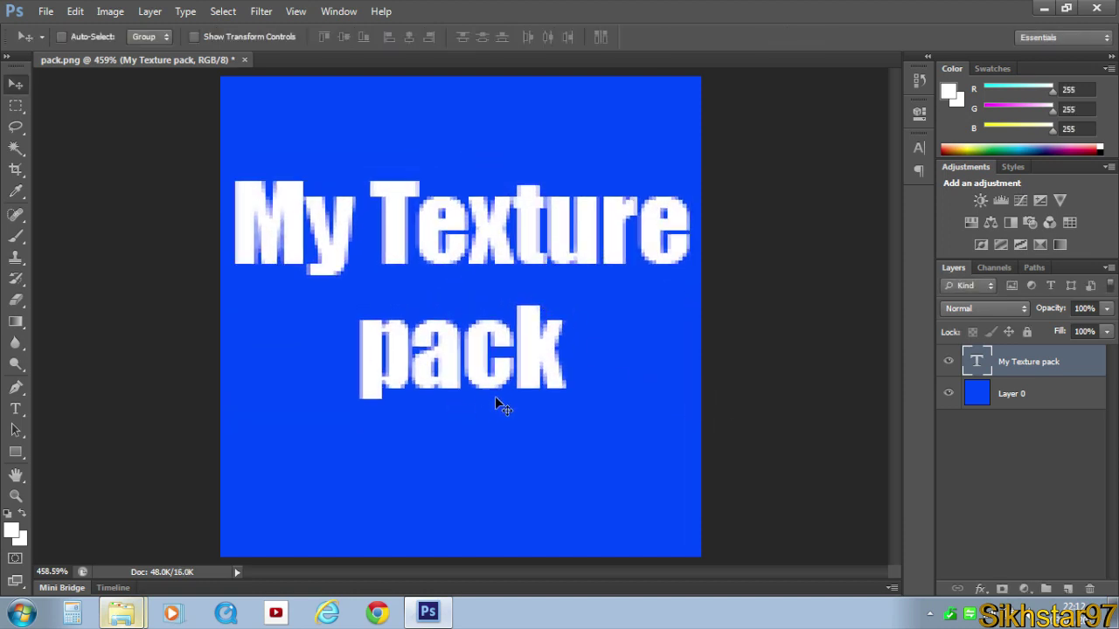
Step: Save the artwork in PNG format as pack.png in mytexturepack, replacing the existing file
key("ctrl+shift+s")
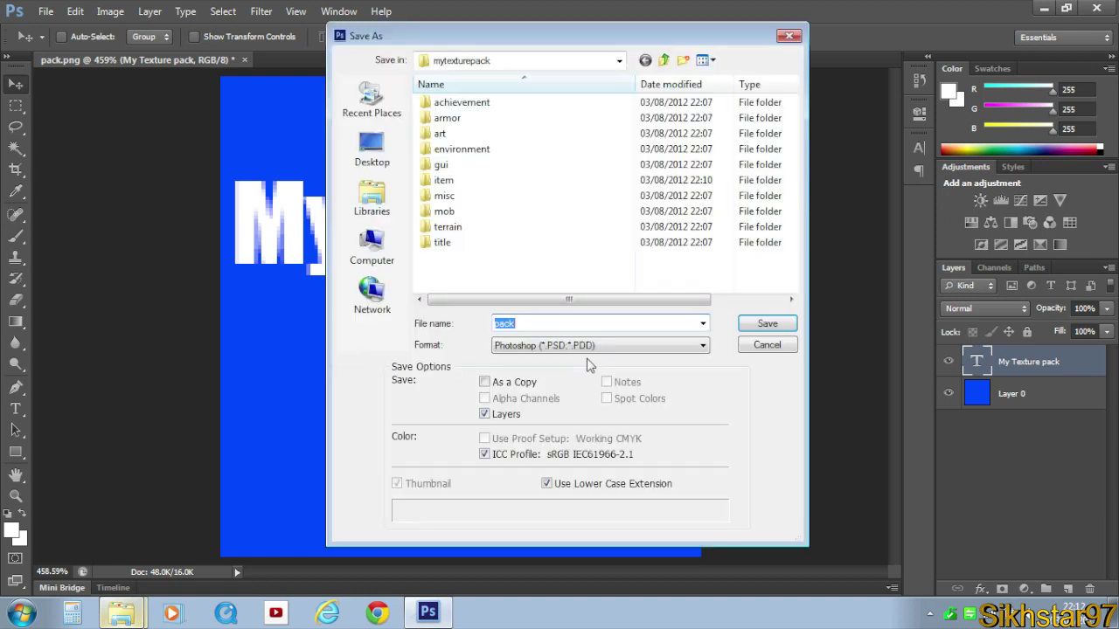
left_click(579, 345)
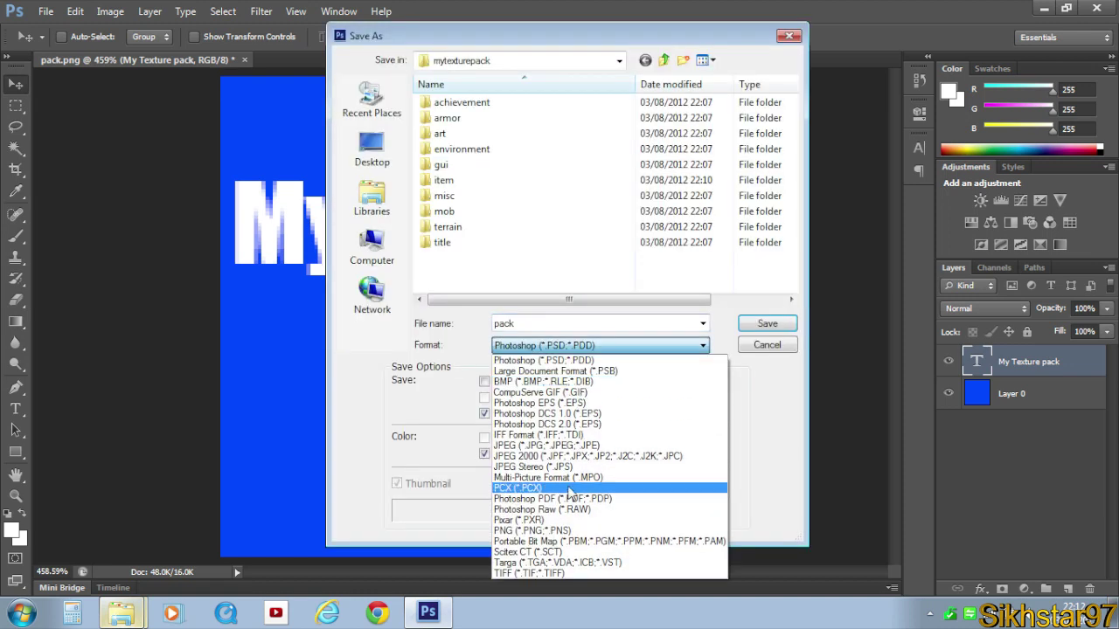
left_click(547, 529)
left_click(768, 325)
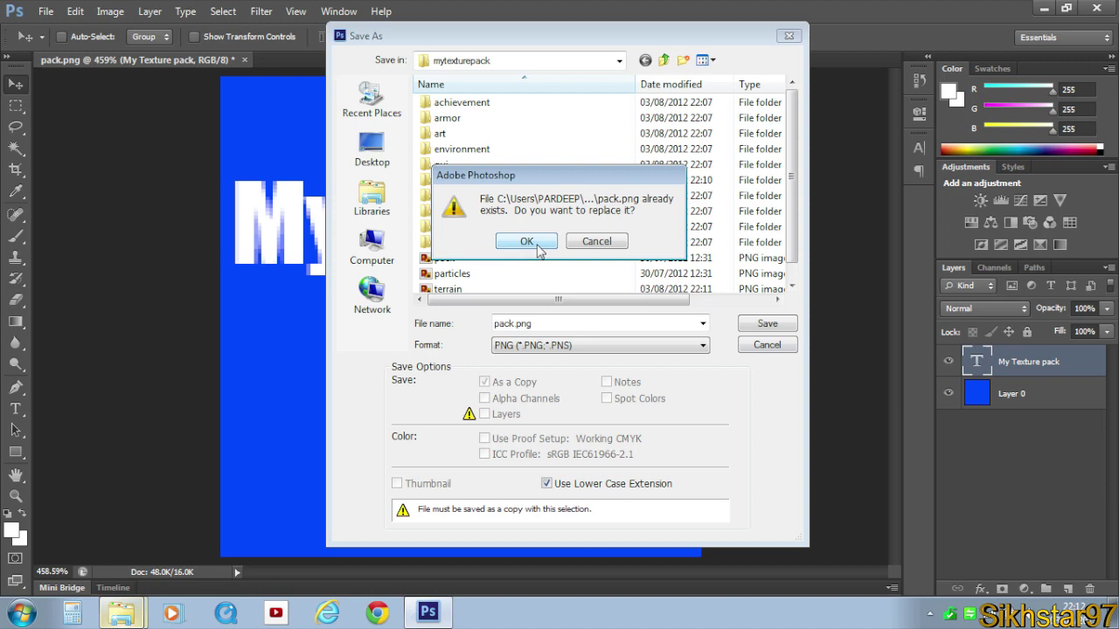
left_click(459, 238)
Step: Check pack.png in the mytexturepack folder, close the preview and accept the PNG options to complete the save
mouse_move(121, 612)
left_click(122, 572)
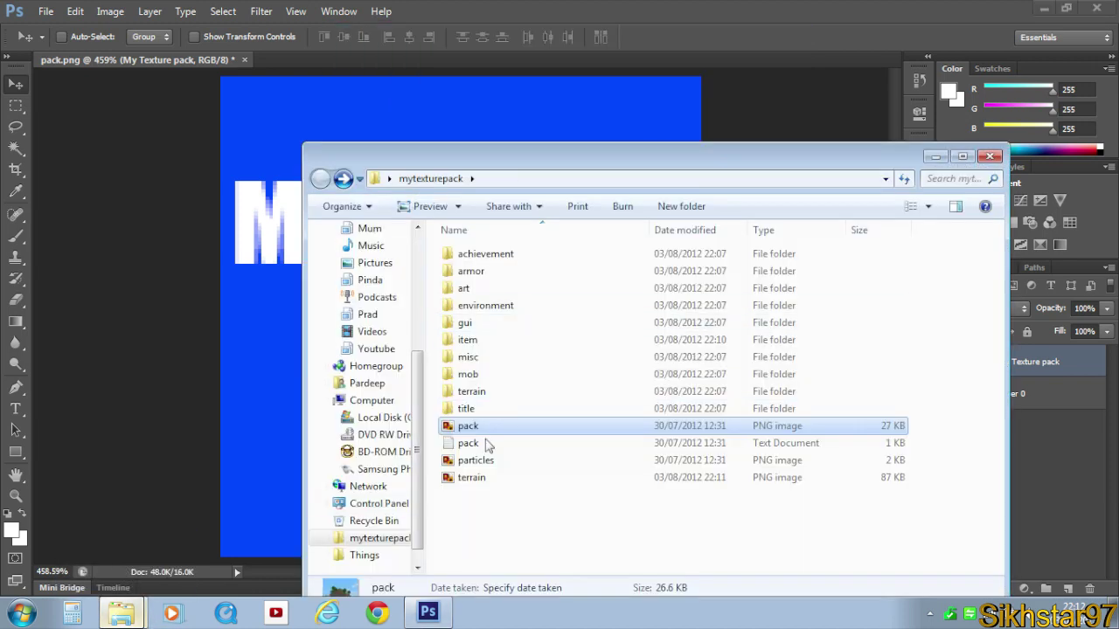
double_click(477, 431)
left_click(1097, 7)
left_click(421, 131)
left_click(612, 187)
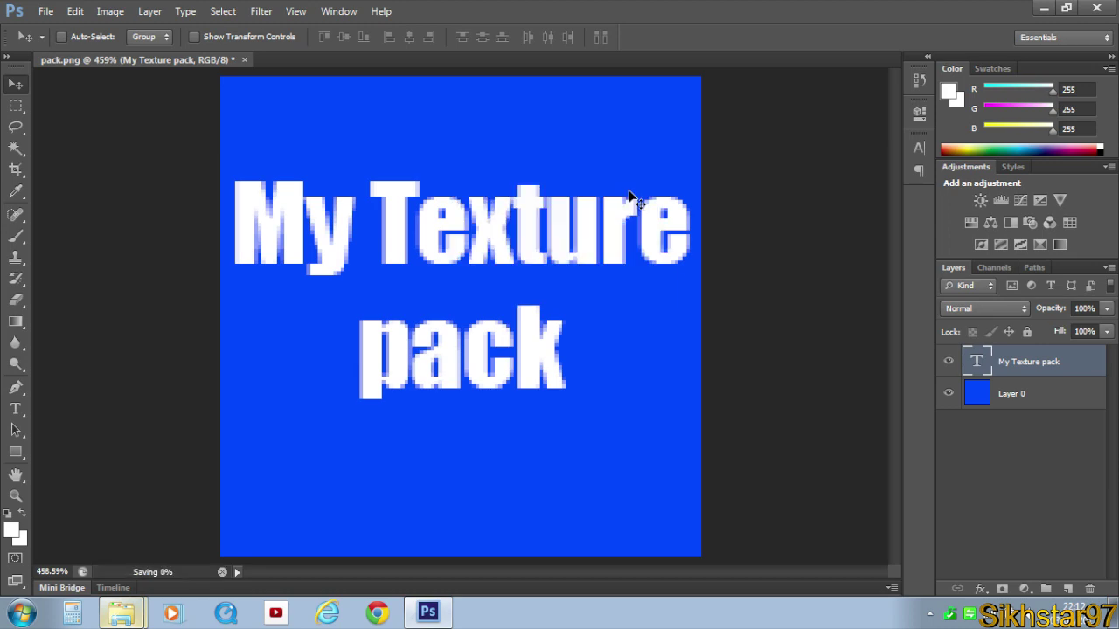
Step: Open the pack text document from mytexturepack in Notepad and move its window to the middle of the desktop
mouse_move(122, 612)
left_click(112, 576)
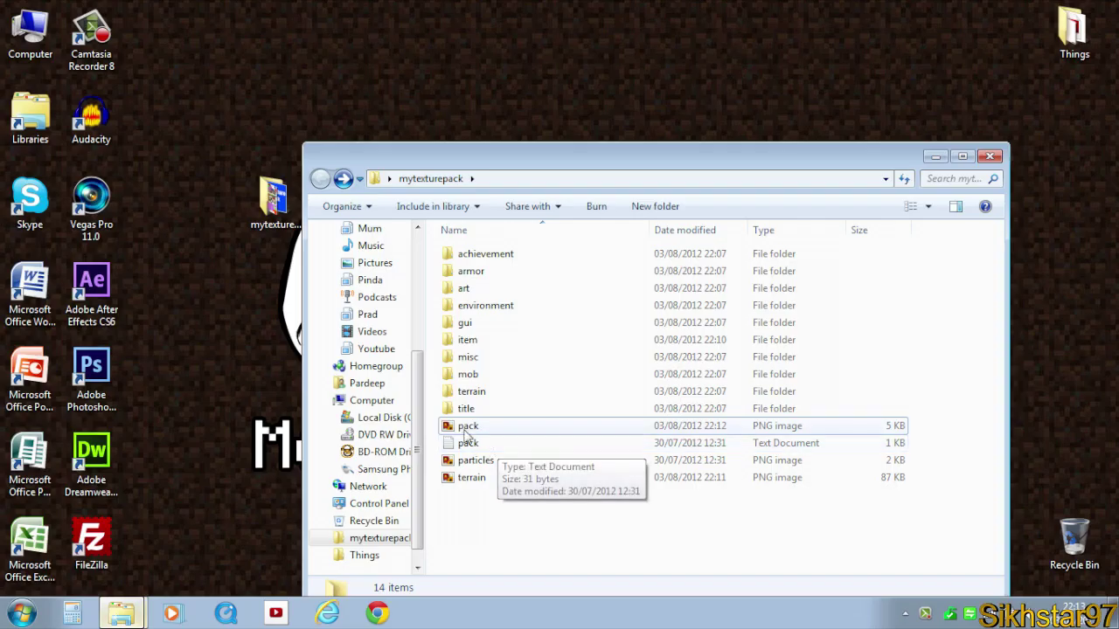
double_click(535, 448)
left_click_drag(135, 99, 11, 88)
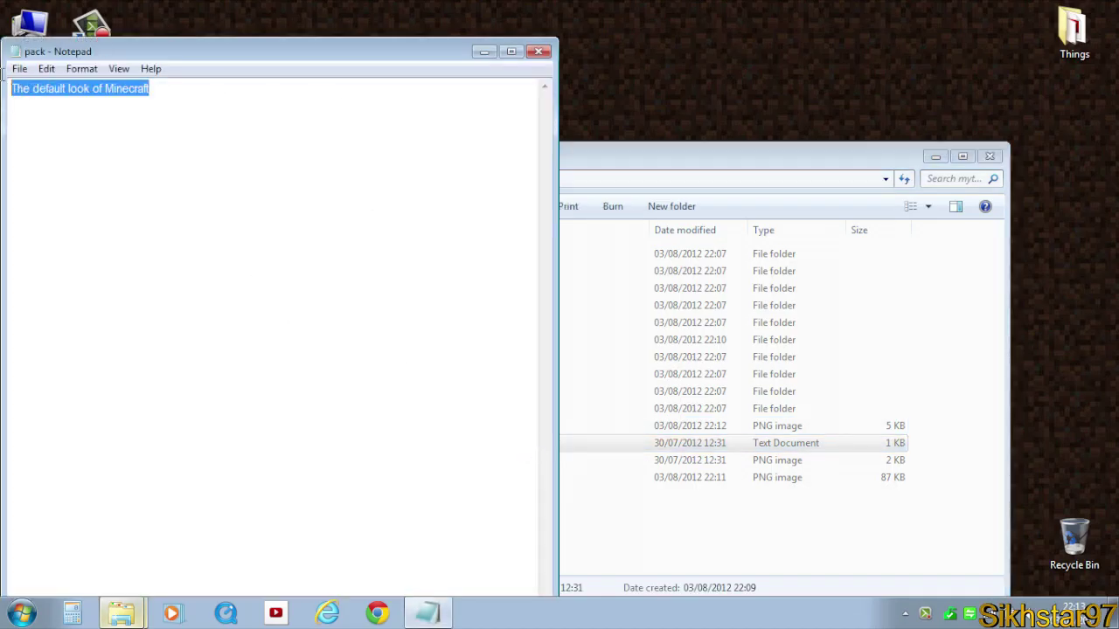
left_click(243, 121)
left_click_drag(113, 98, 3, 91)
left_click_drag(219, 58, 594, 57)
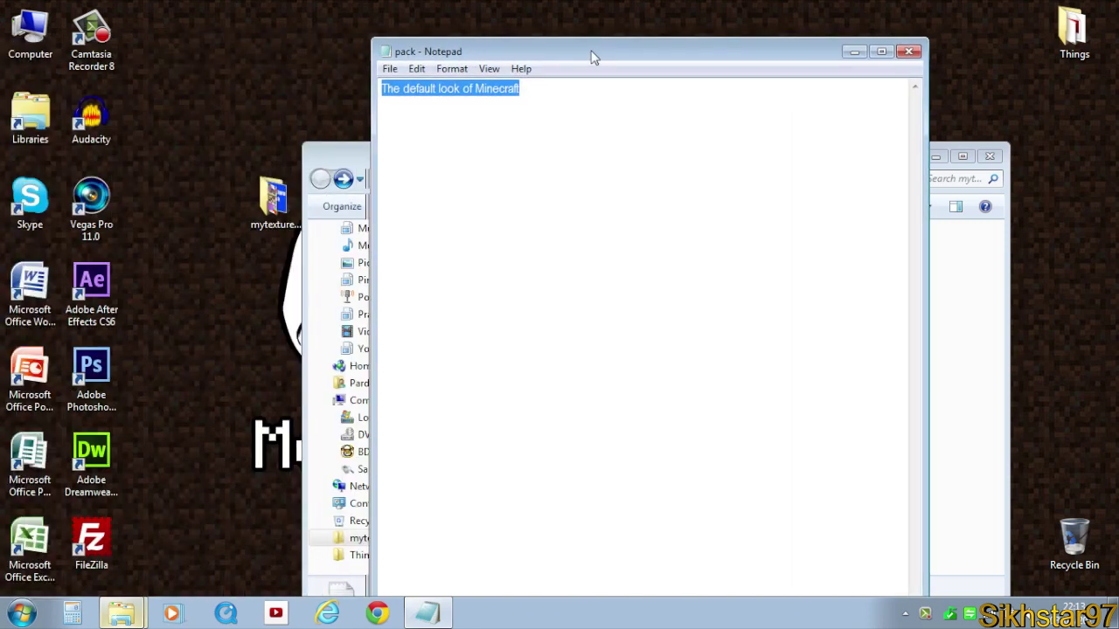
left_click(582, 98)
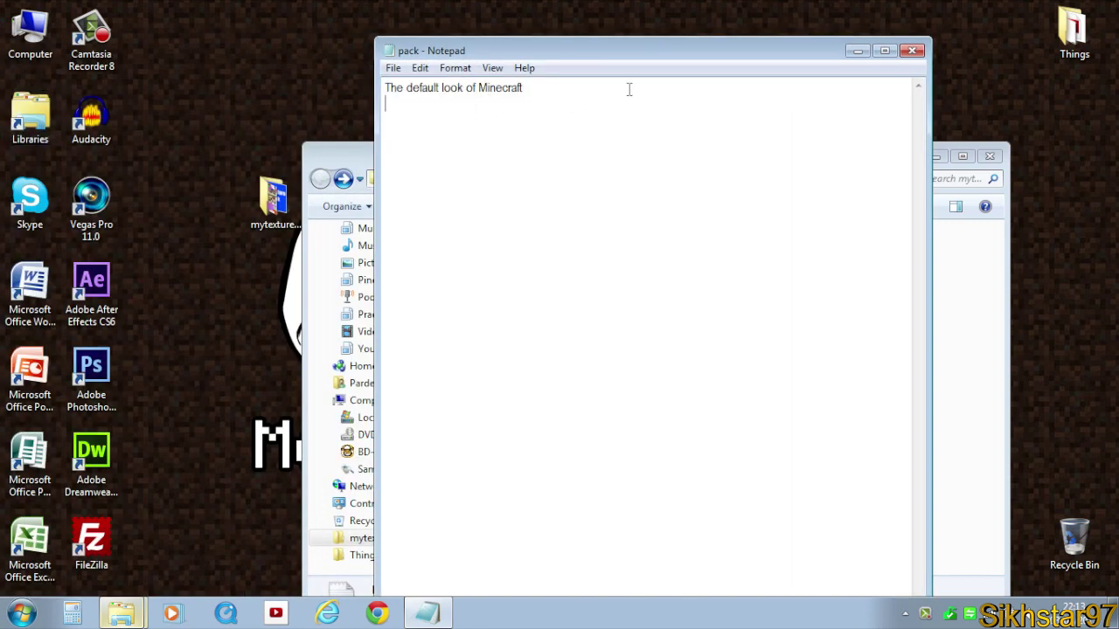
Step: Replace the description in the pack text document with "Test texture pack", save it and close Notepad
left_click_drag(630, 90, 203, 88)
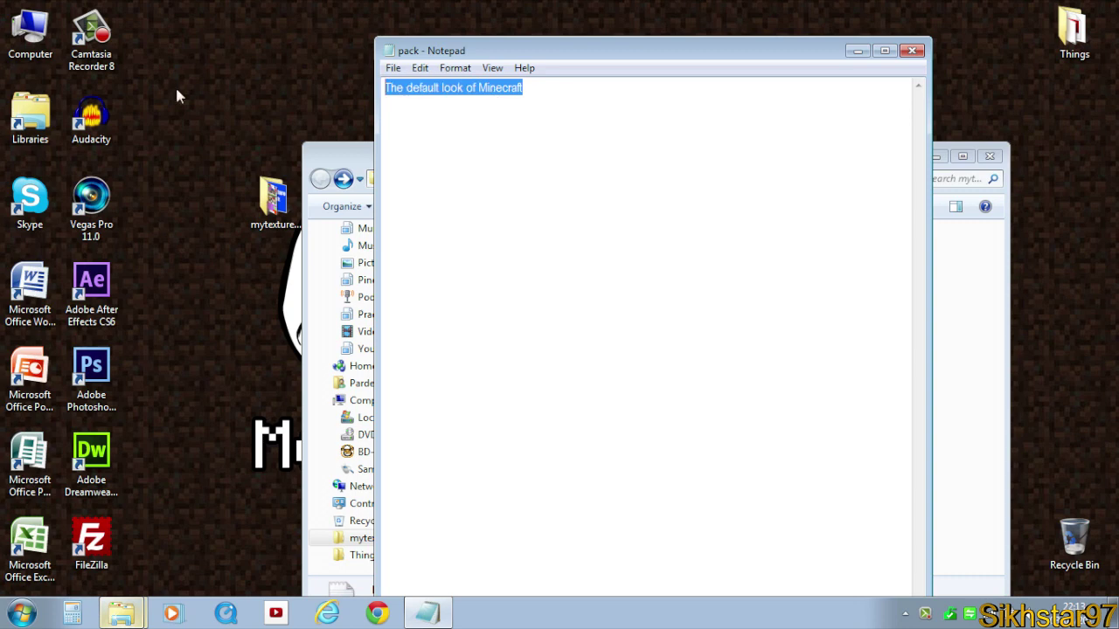
type("yte")
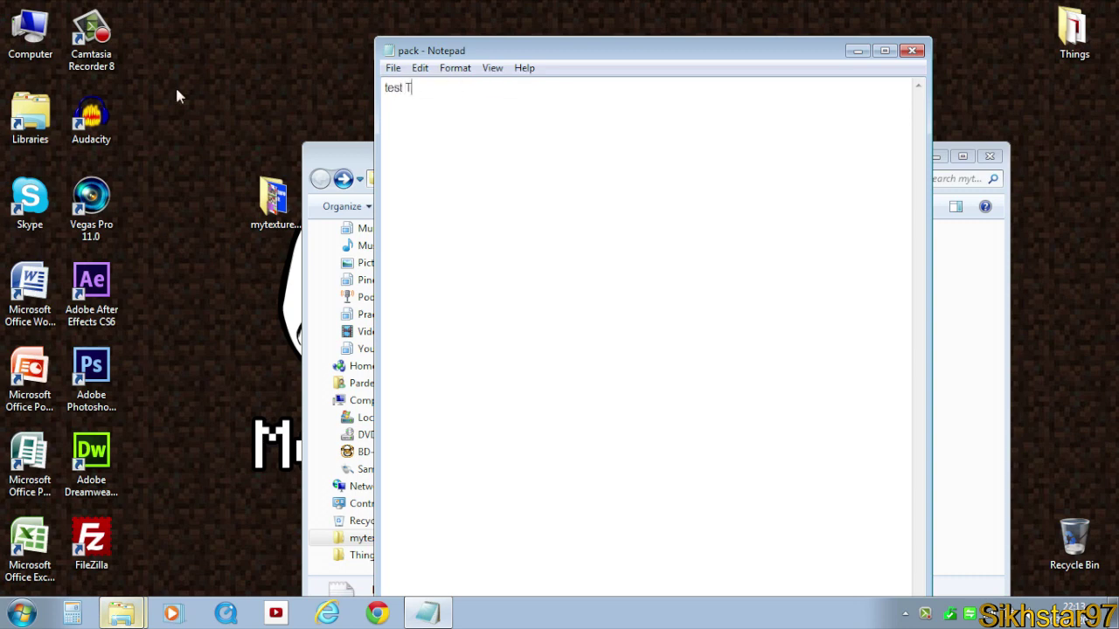
key("ctrl+a")
type("Test texture pack")
key("ctrl+s")
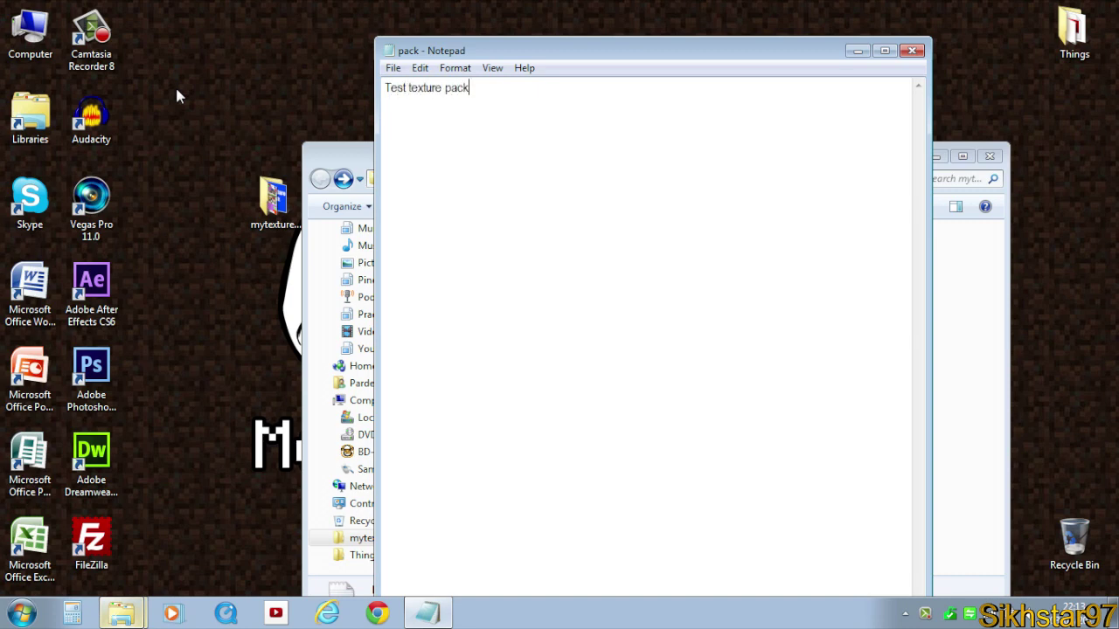
left_click(912, 50)
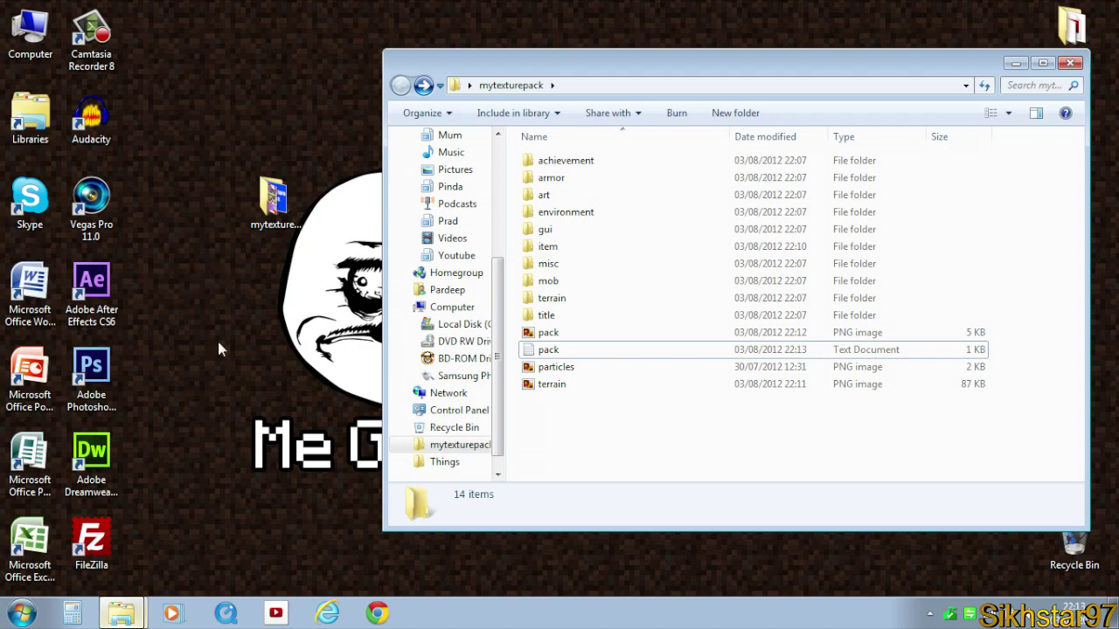
Step: Create a WinRAR ZIP archive named "Awesome Pack Test" on the desktop and place it beside the existing icon columns
right_click(191, 111)
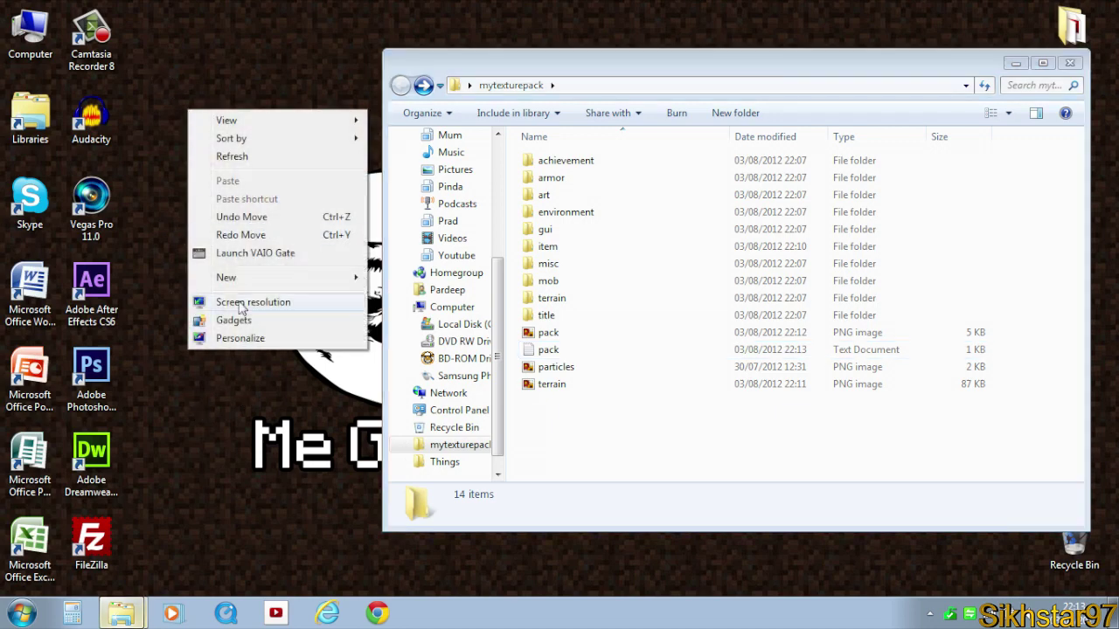
mouse_move(223, 278)
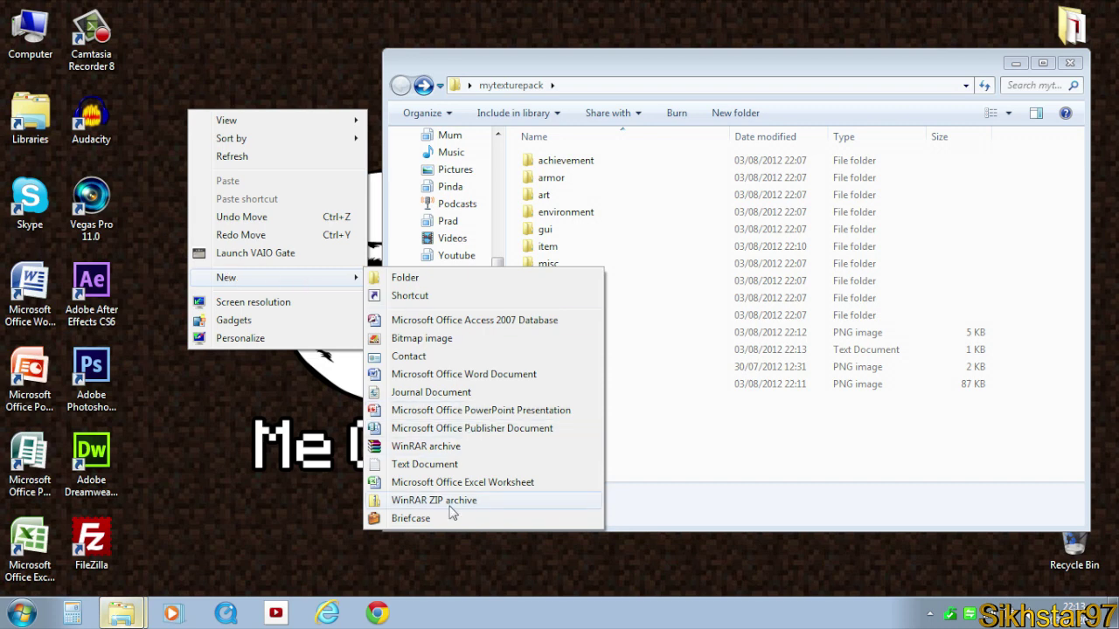
left_click(434, 500)
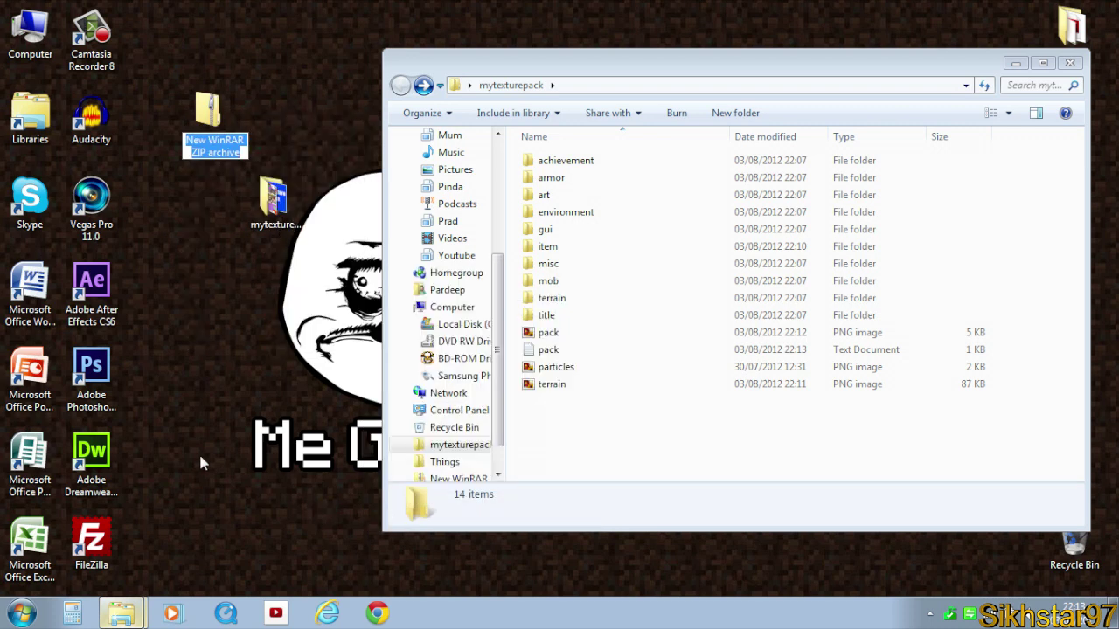
type("te")
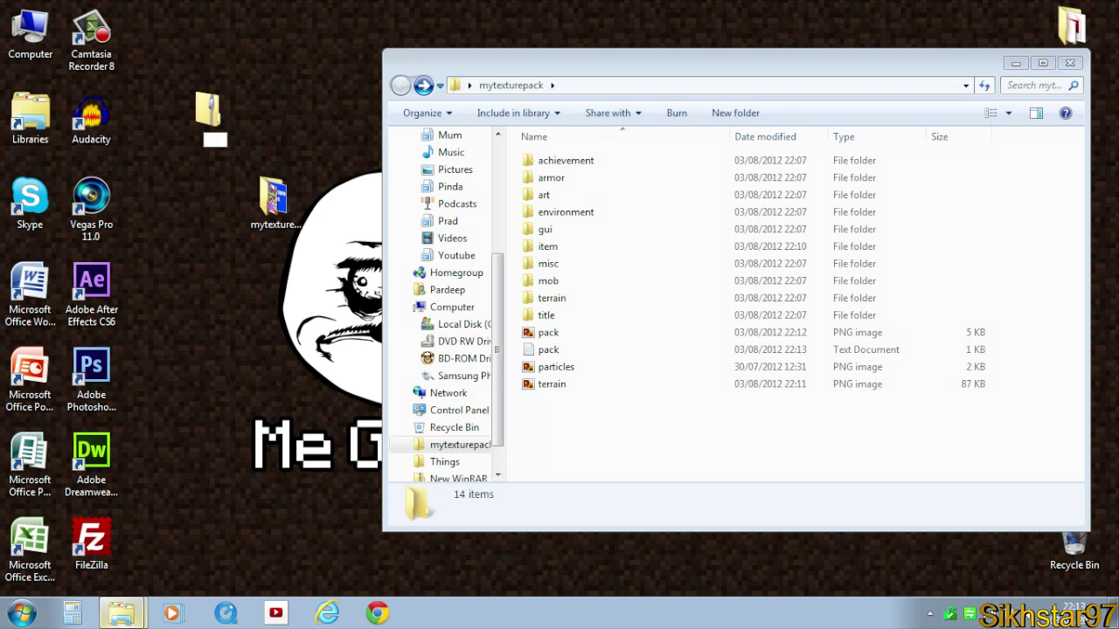
type("Awesome Pack Test")
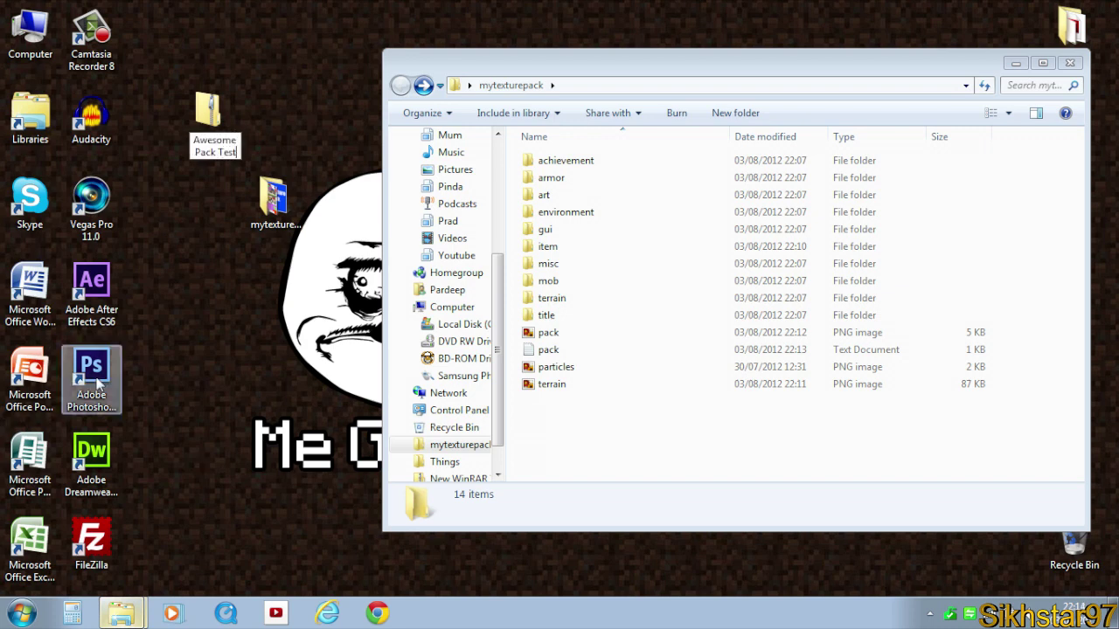
key("Return")
left_click_drag(204, 123, 166, 109)
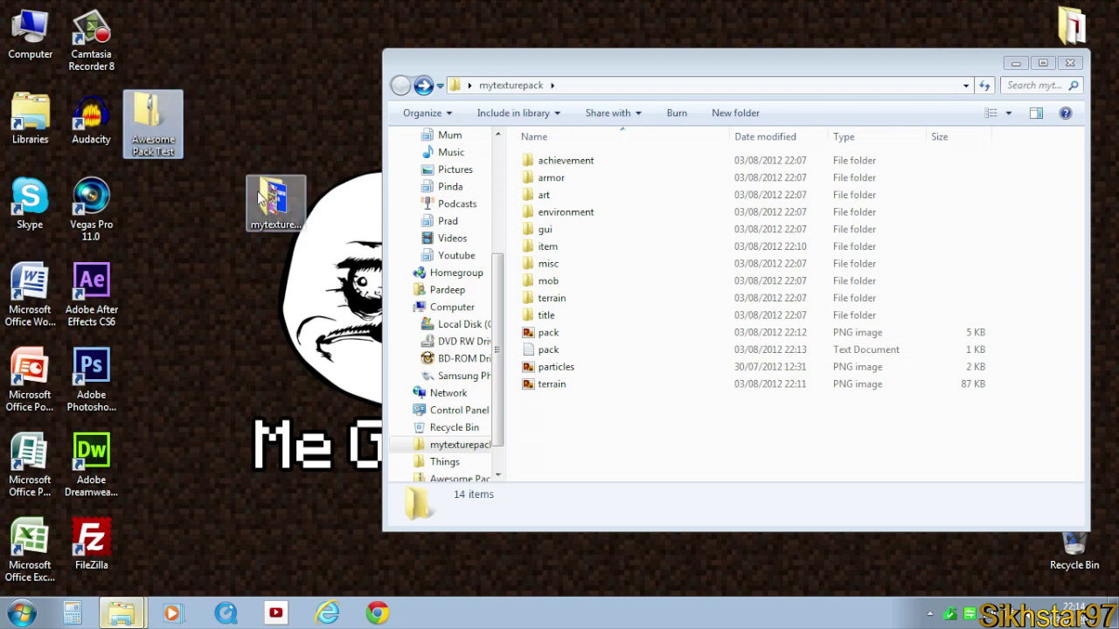
Step: Add all files and folders from mytexturepack to the Awesome Pack Test archive and open it to check the pack and particles files
left_click(386, 188)
mouse_move(597, 449)
left_mouse_down()
mouse_move(602, 93)
mouse_move(593, 446)
mouse_move(524, 140)
mouse_move(570, 155)
mouse_move(150, 99)
mouse_move(636, 228)
mouse_move(161, 133)
left_mouse_up()
double_click(153, 122)
left_click_drag(611, 71, 612, 83)
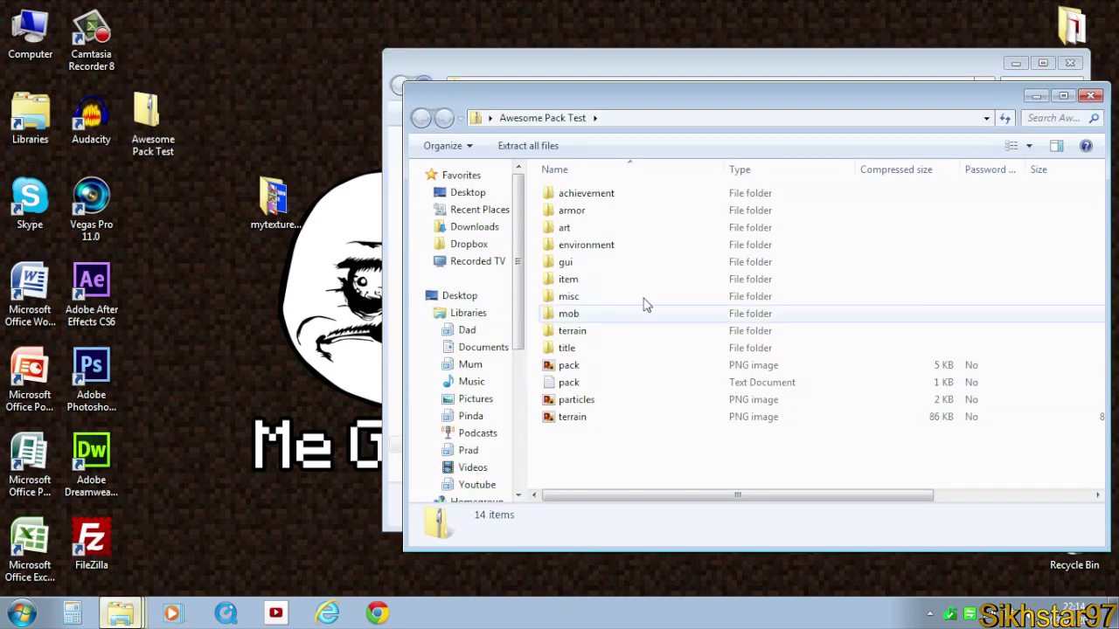
left_click(618, 400)
left_click(597, 369)
left_click(610, 399)
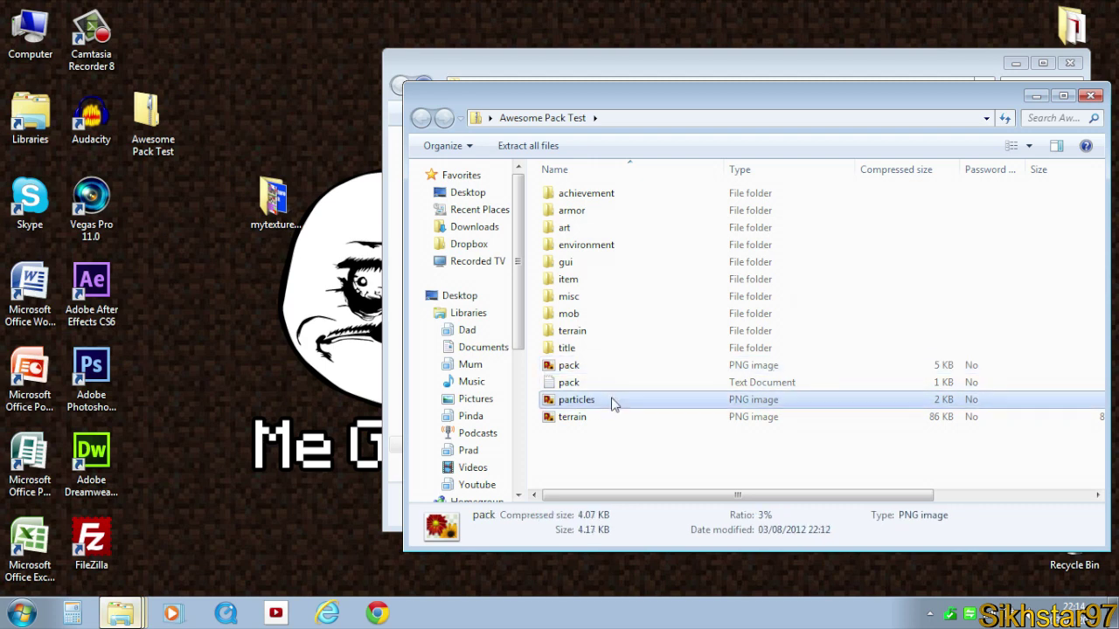
left_click(590, 384)
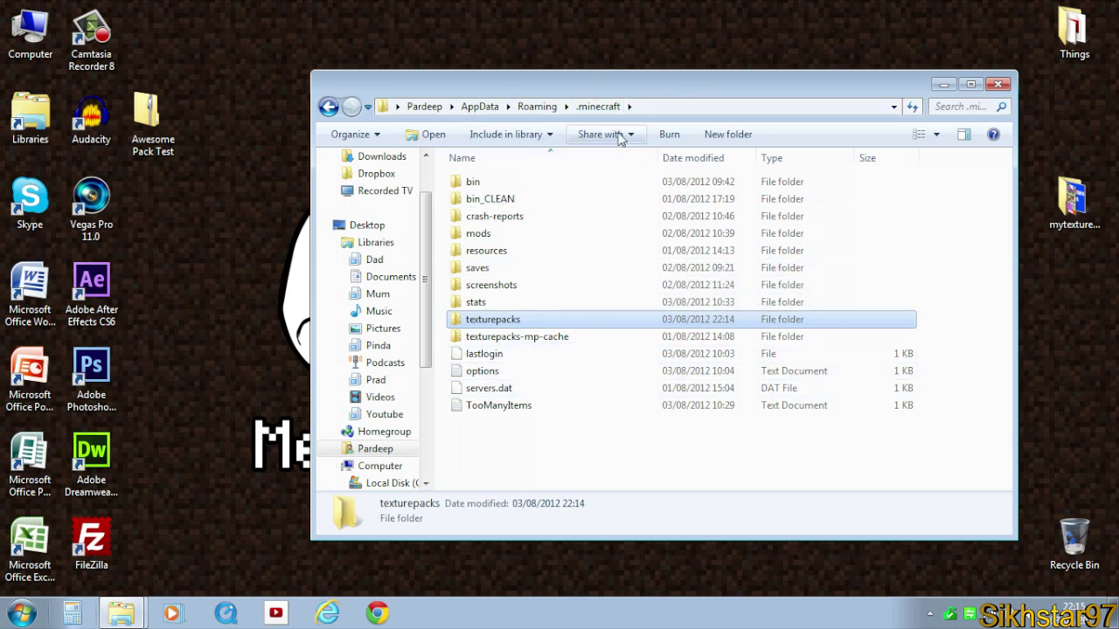
Step: Open the texturepacks folder in .minecraft, switch to Minecraft and select Awesome Pack Test.zip as the texture pack
double_click(482, 324)
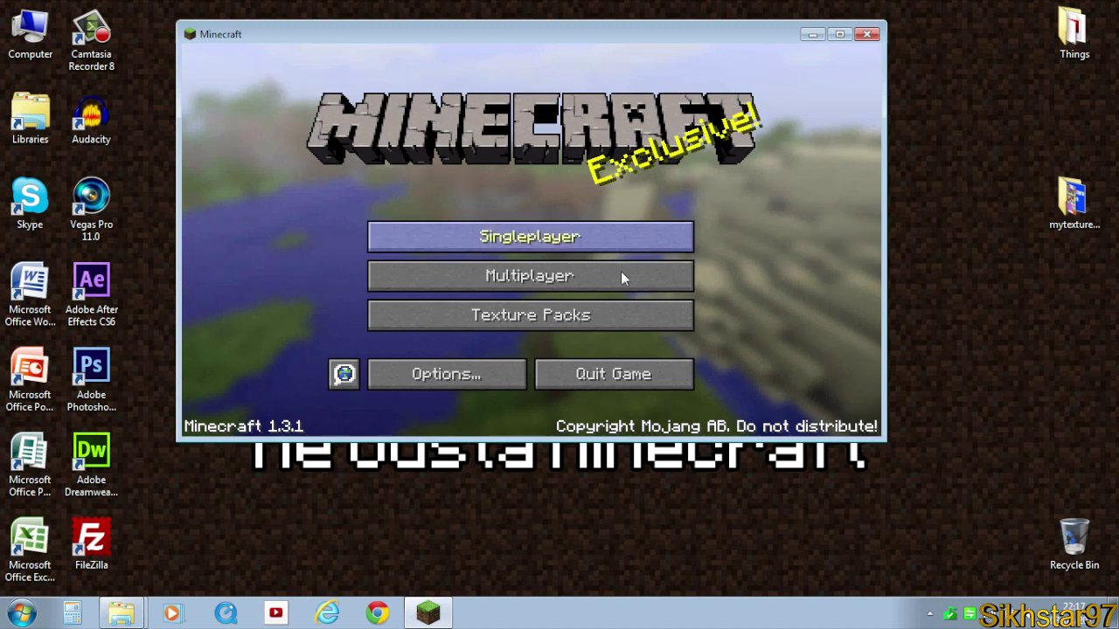
left_click(626, 325)
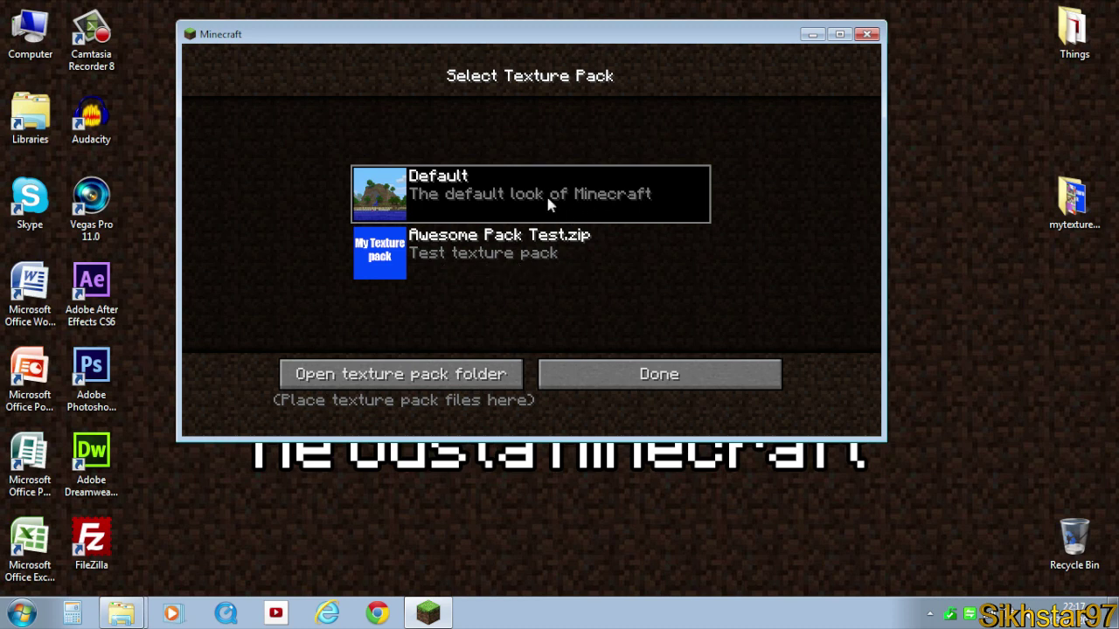
left_click(474, 258)
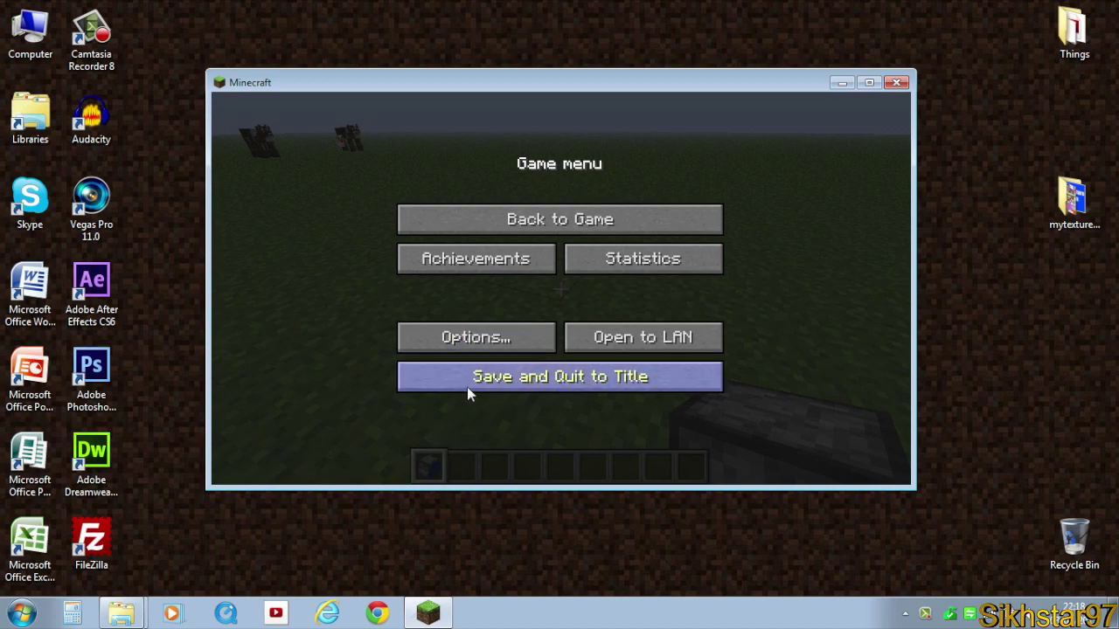
Step: Resume the game world, look at the inventory and place two of the blue-faced stone blocks on the grass to test the texture
left_click(533, 219)
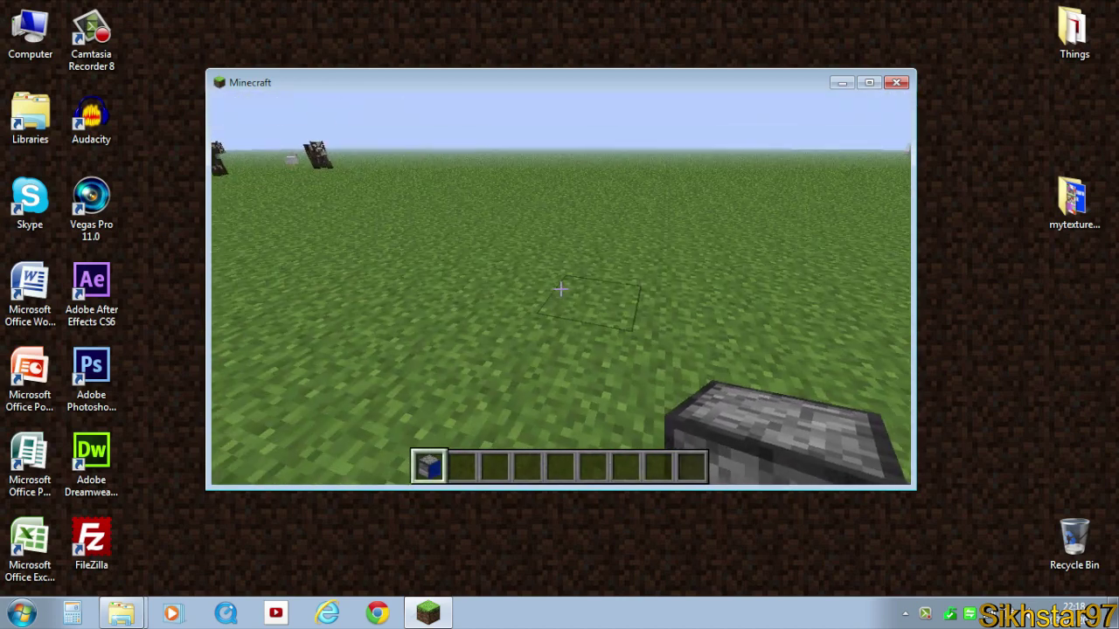
key("e")
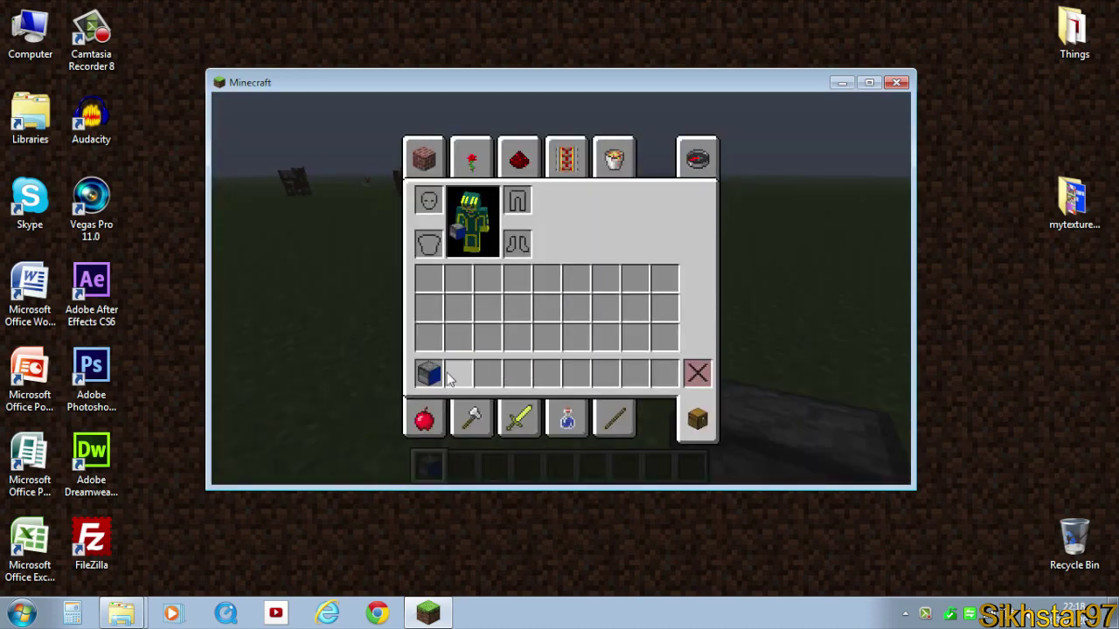
key("e")
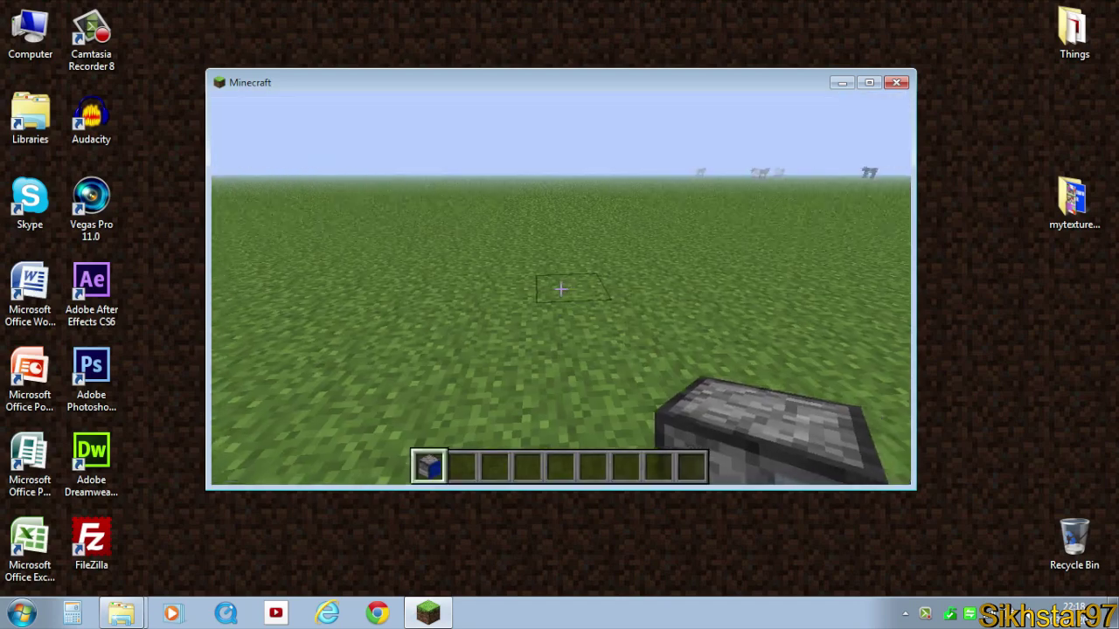
right_click(560, 288)
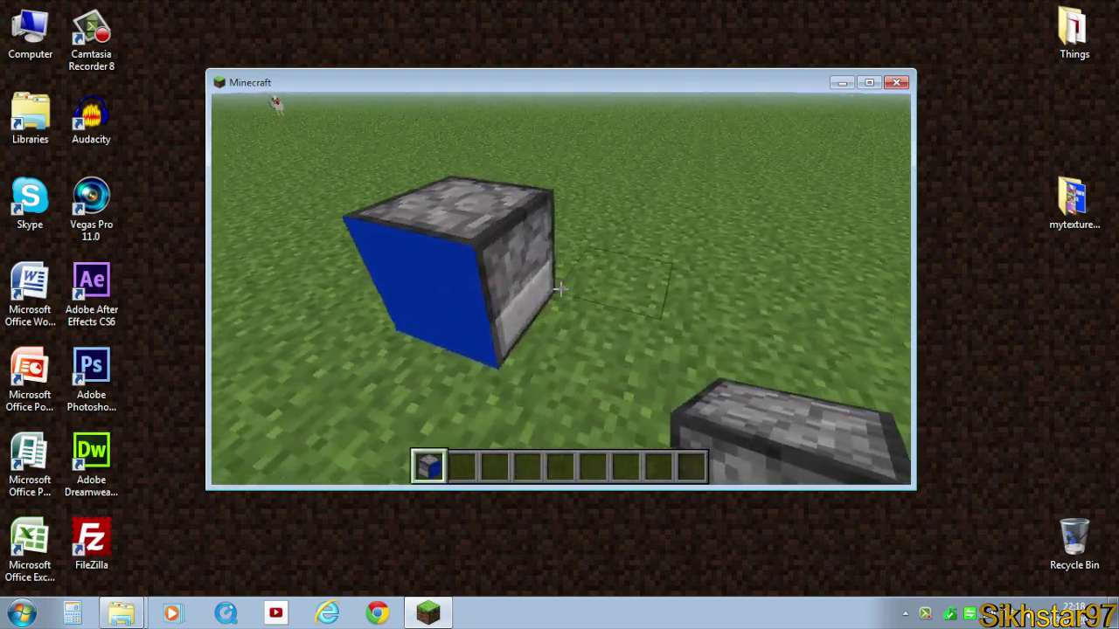
right_click(560, 288)
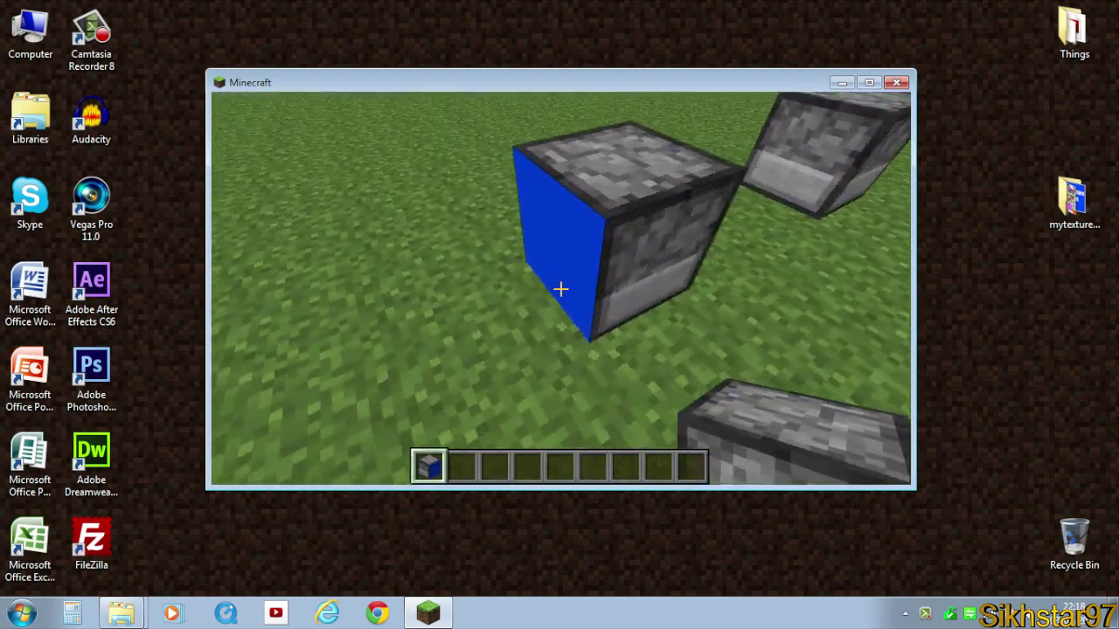